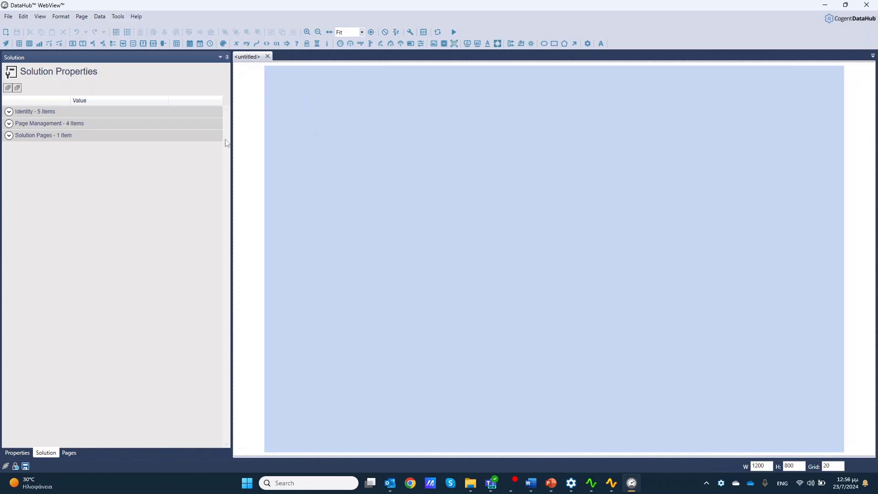
Close the untitled page and open StartPage from the Common/Cogent folder.
left_click(267, 56)
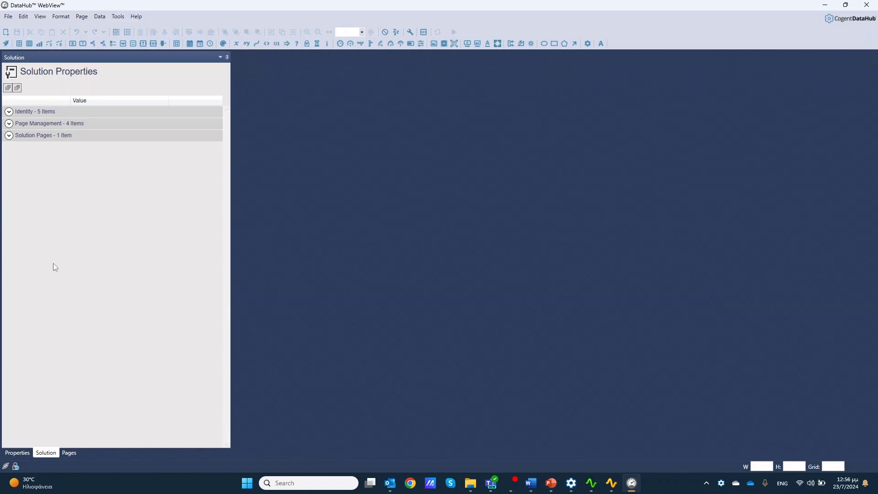
left_click(69, 452)
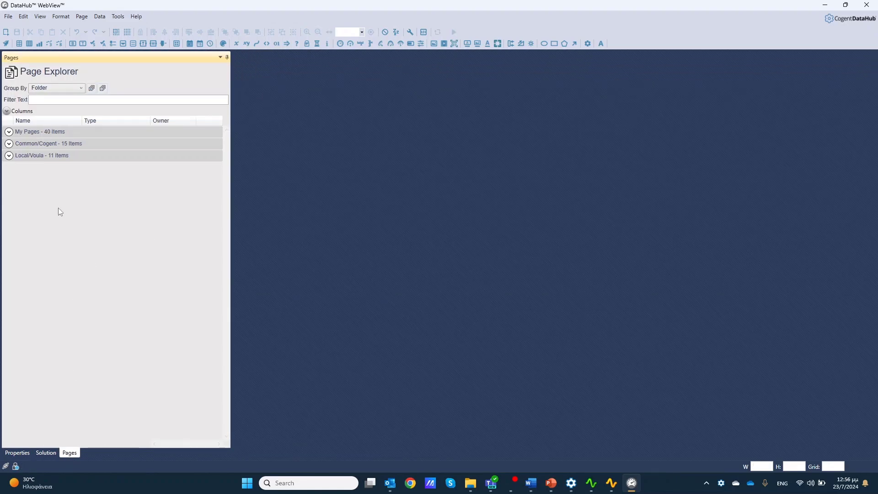
left_click(10, 145)
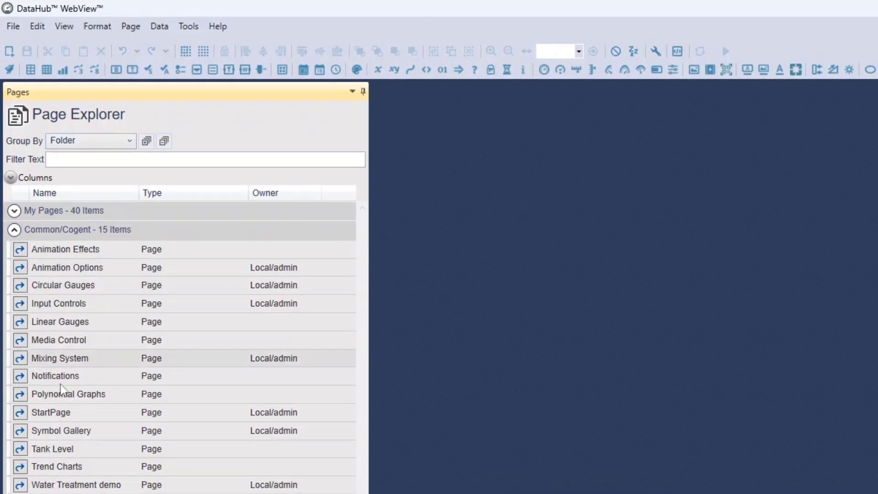
left_click(20, 412)
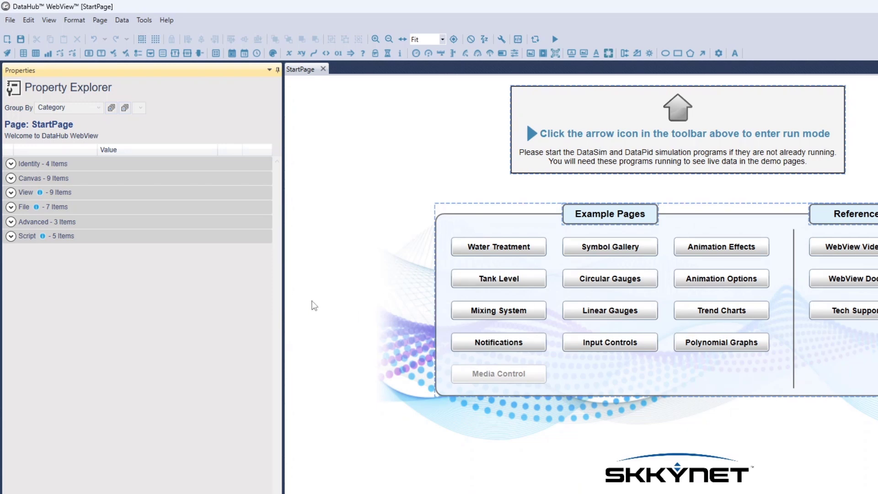
Open the Input Controls page from the Common/Cogent folder.
left_click(94, 492)
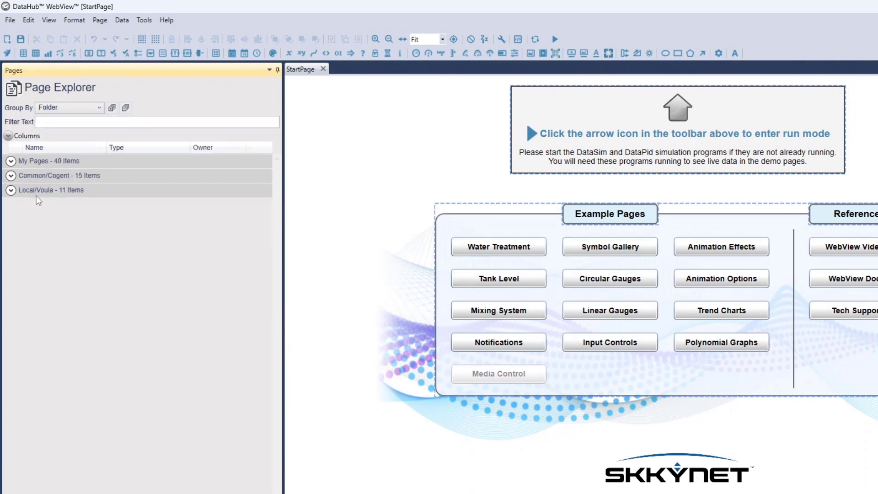
left_click(11, 176)
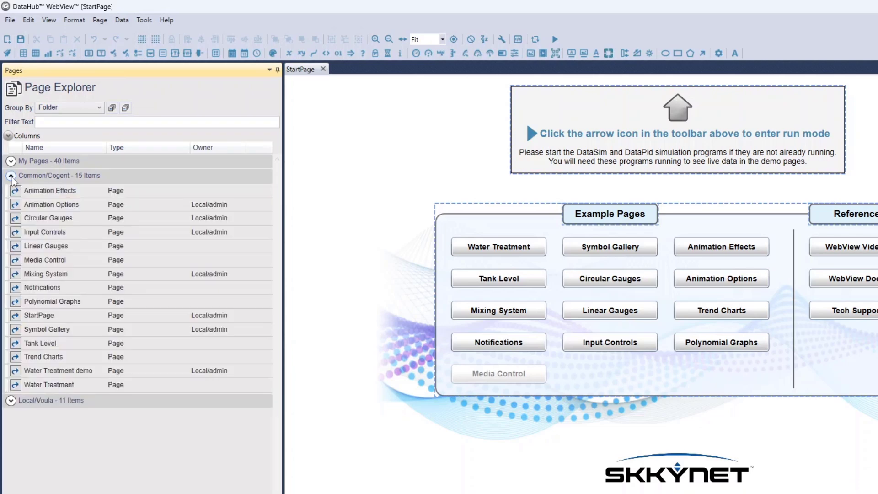
double_click(50, 233)
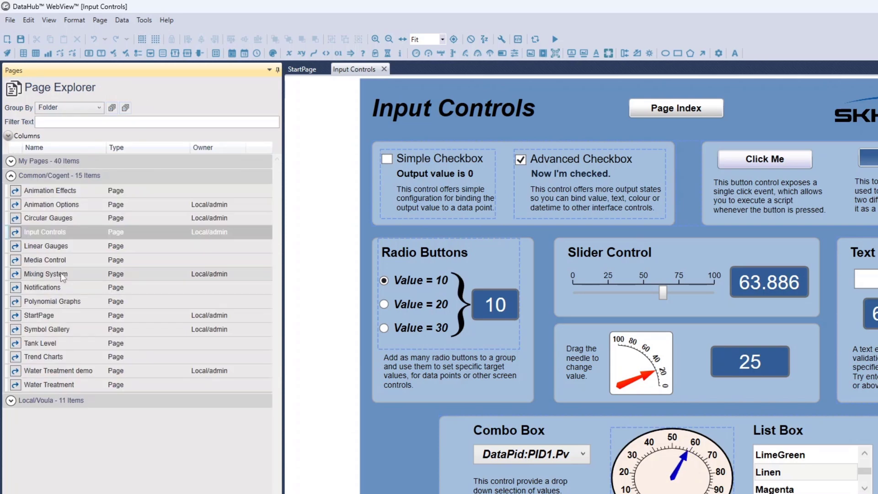
Open the Linear Gauges page from the Common/Cogent folder.
left_click(47, 247)
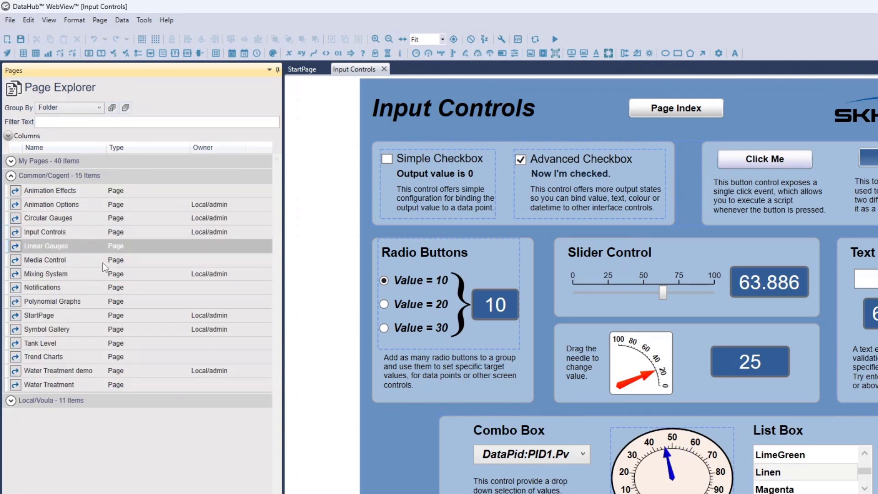
right_click(46, 248)
left_click(83, 257)
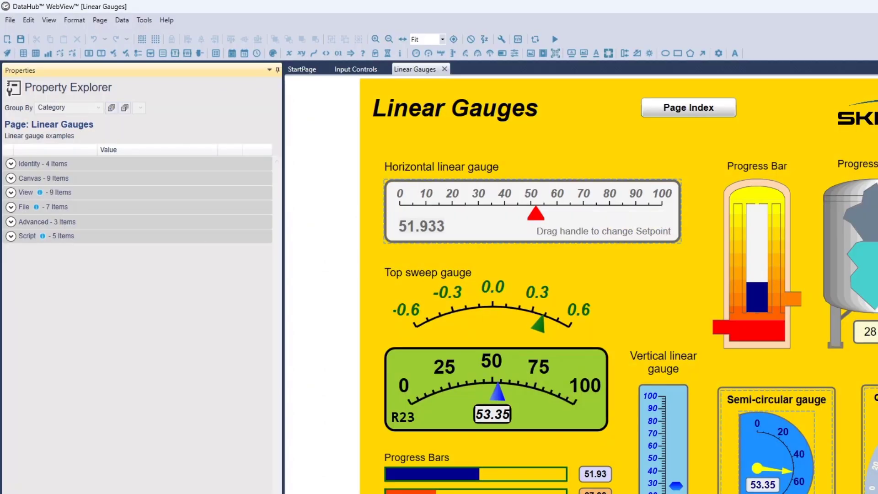
View the Input Controls page in run mode, go to its page index, and return to design mode.
left_click(87, 493)
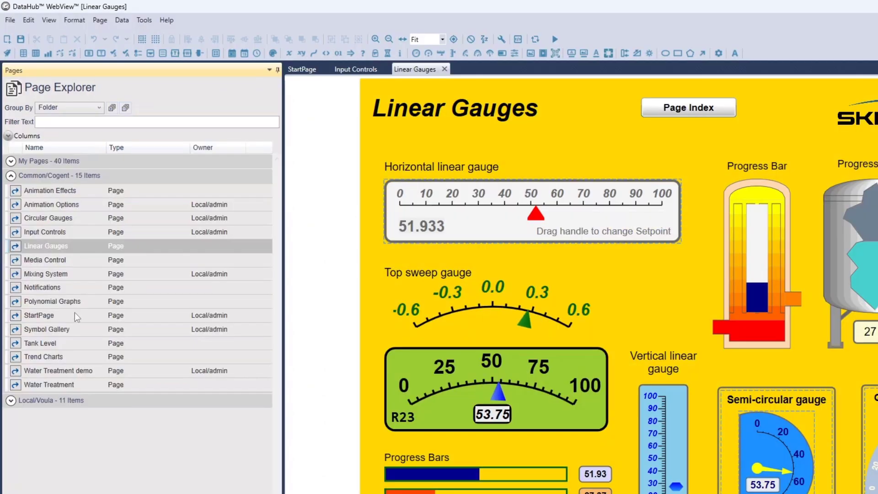
double_click(41, 230)
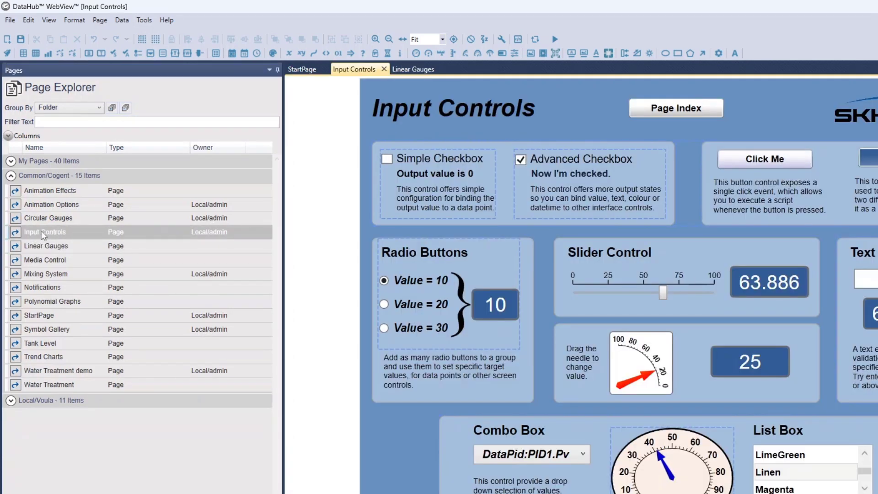
left_click(551, 41)
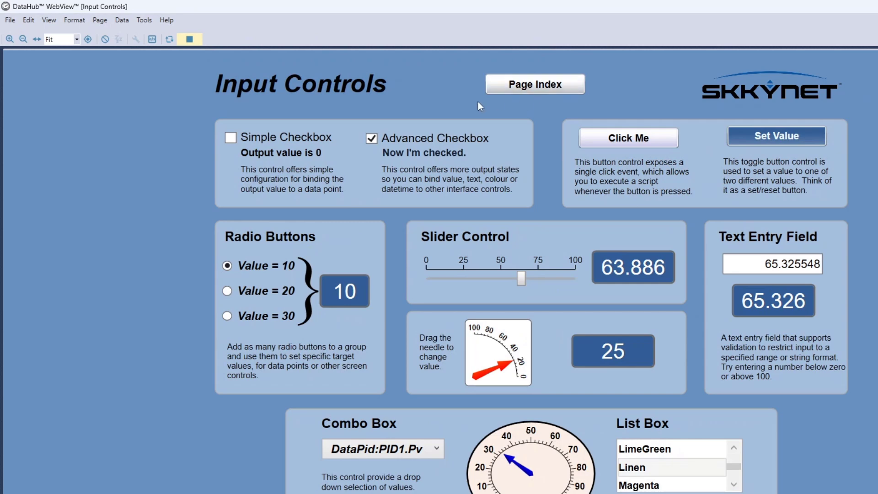
left_click(518, 89)
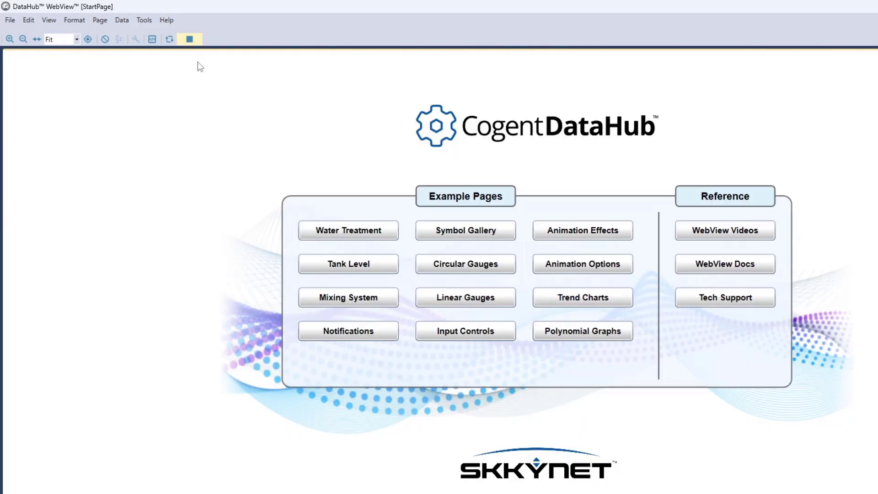
left_click(197, 43)
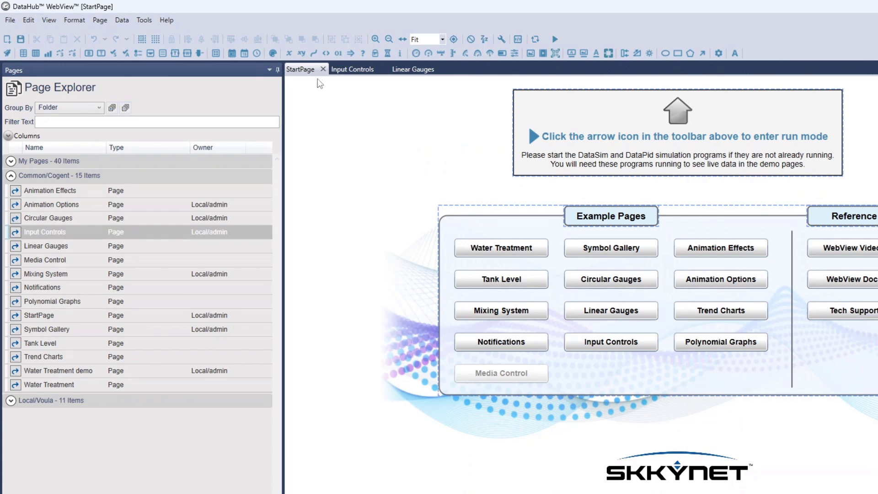
Run StartPage, visit Linear Gauges and come back through the page index, ending in design mode.
left_click(555, 40)
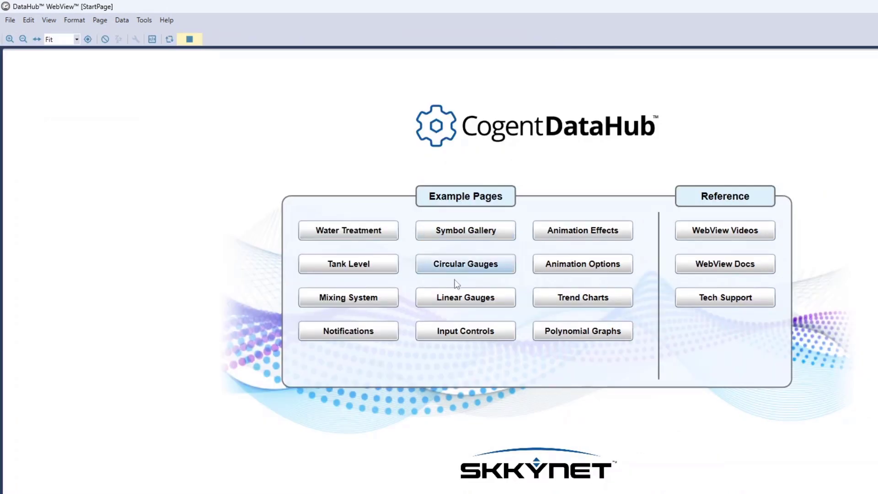
left_click(459, 301)
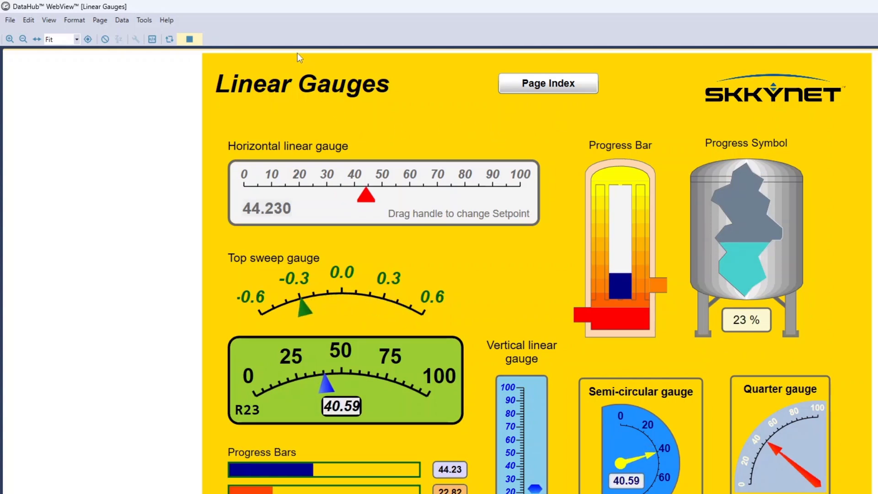
left_click(549, 84)
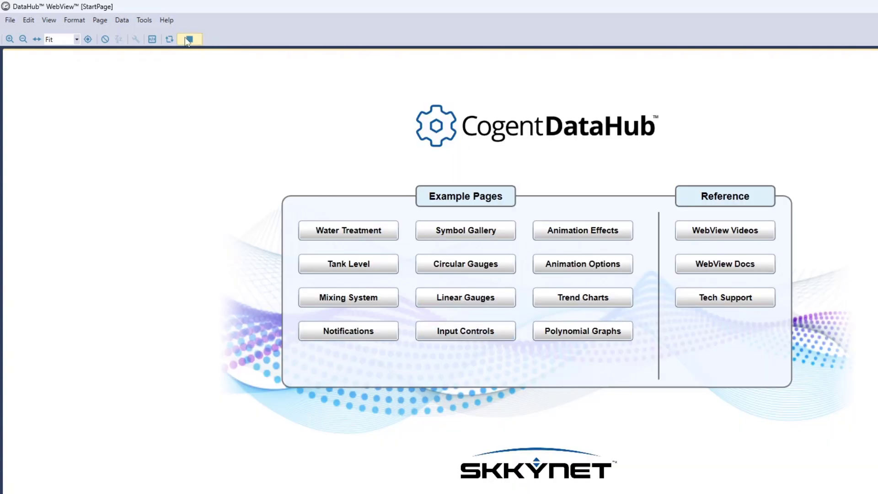
left_click(190, 40)
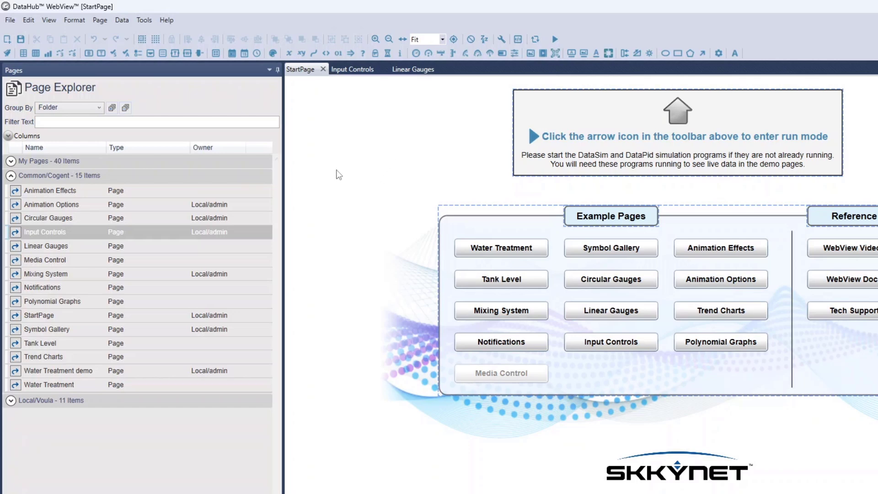
Add StartPage to the solution and display the list of solution pages with a slightly wider Auto load column.
right_click(302, 72)
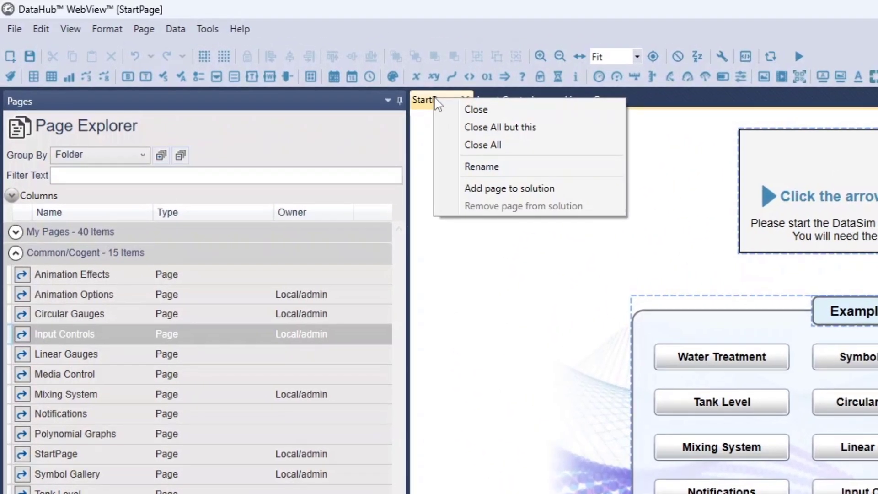
left_click(575, 188)
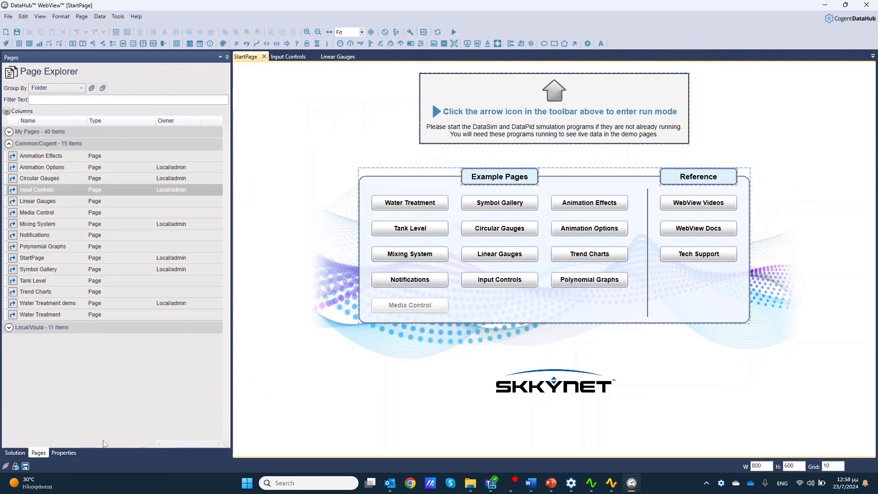
left_click(15, 453)
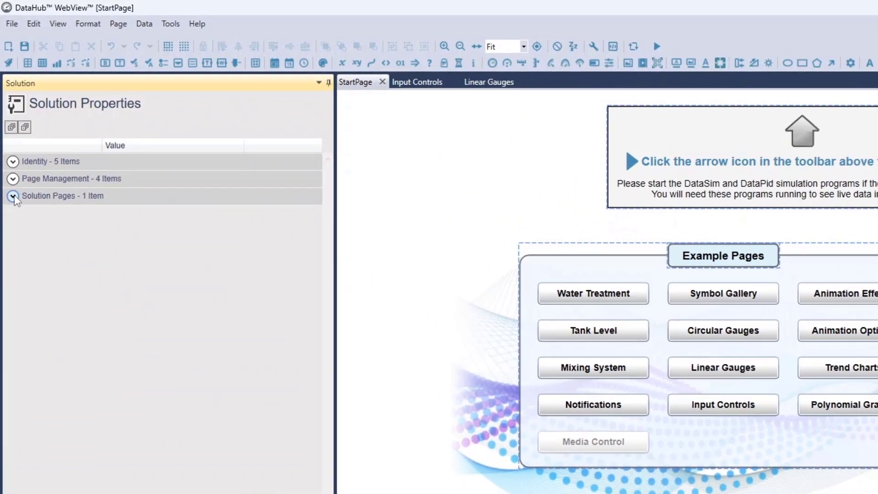
left_click(13, 196)
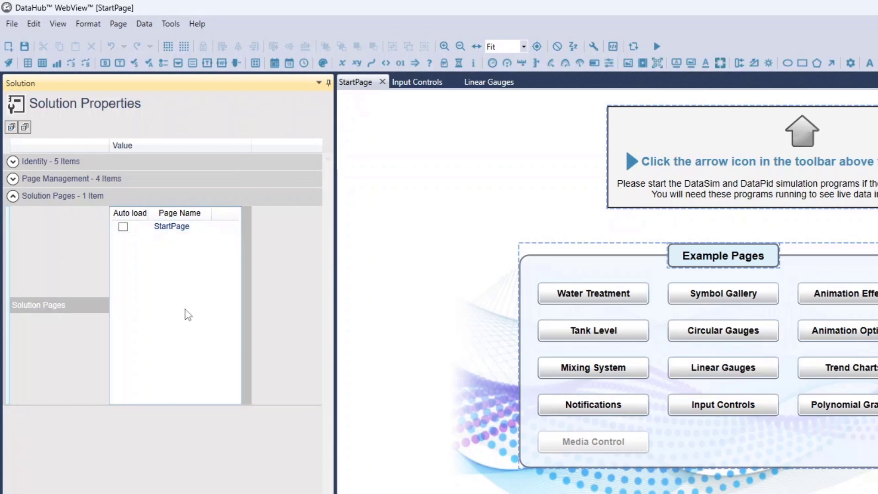
left_click_drag(150, 213, 158, 213)
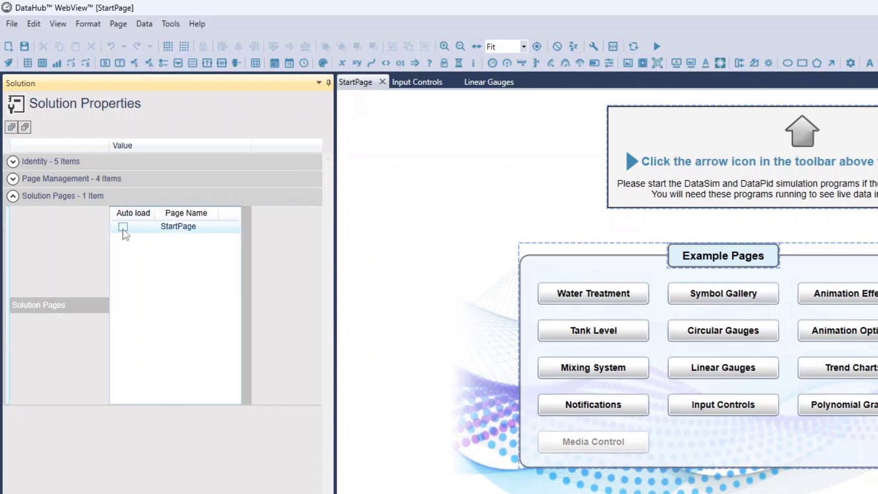
Add the open Input Controls and Linear Gauges pages to the solution.
right_click(413, 78)
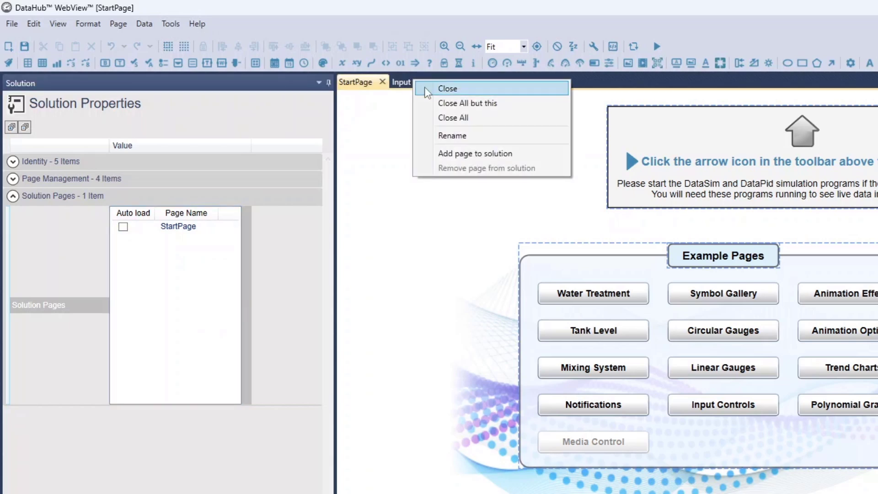
left_click(462, 152)
right_click(485, 87)
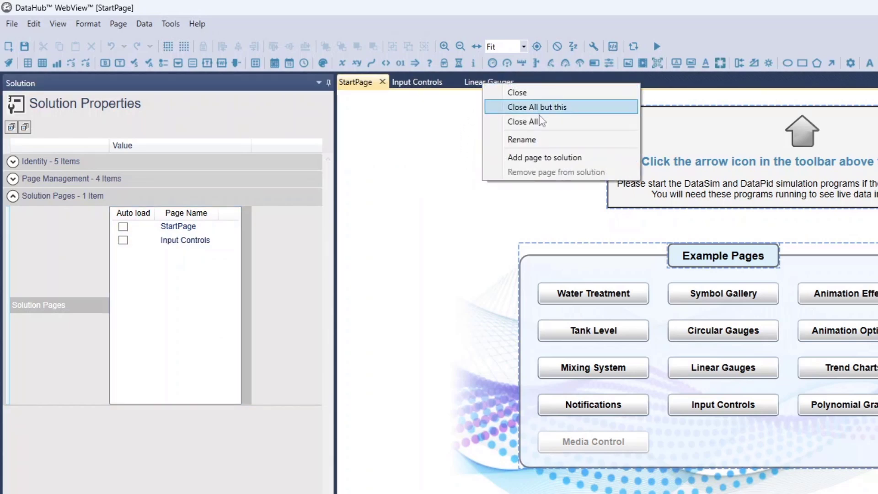
left_click(559, 156)
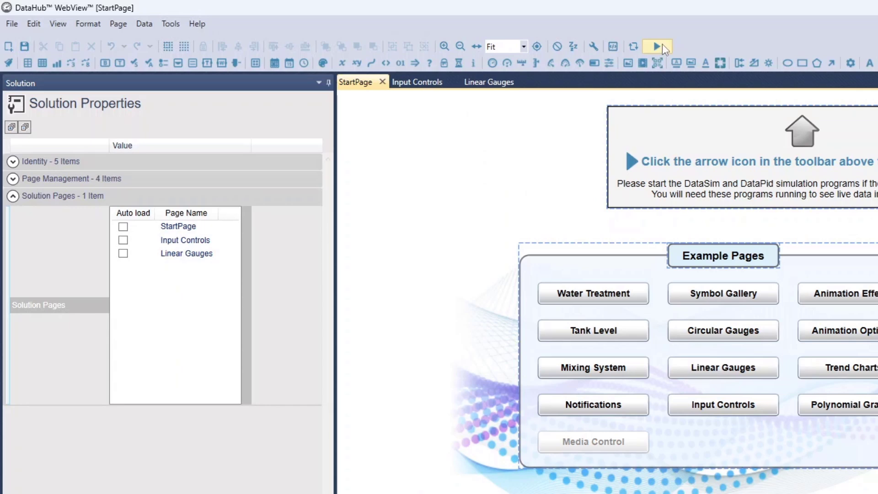
Load the Circular Gauges page from StartPage in run mode, go back to the index and return to design mode.
left_click(658, 46)
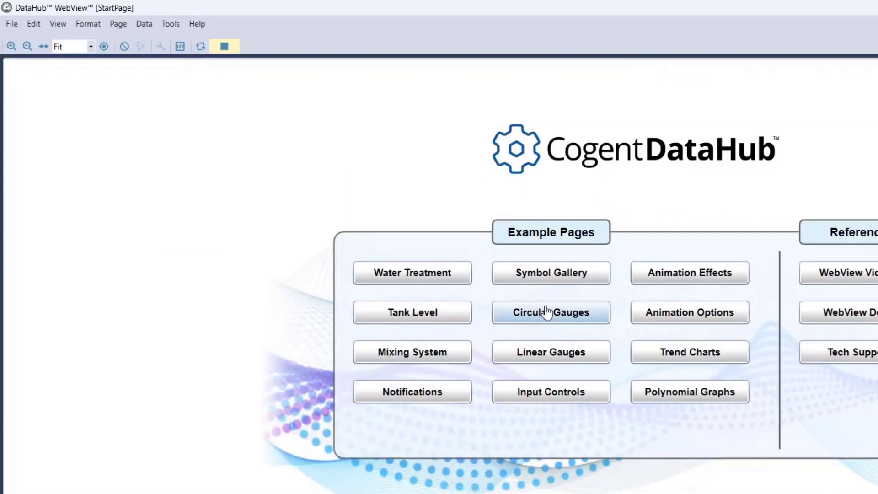
left_click(573, 313)
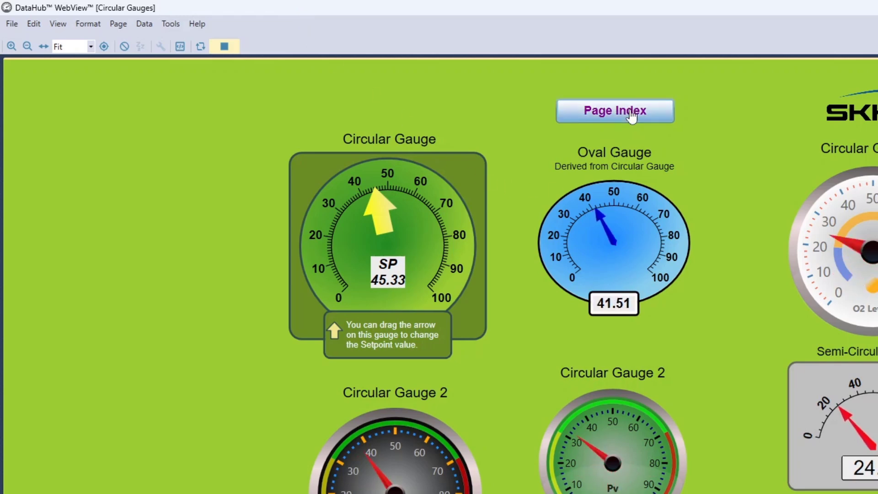
left_click(632, 117)
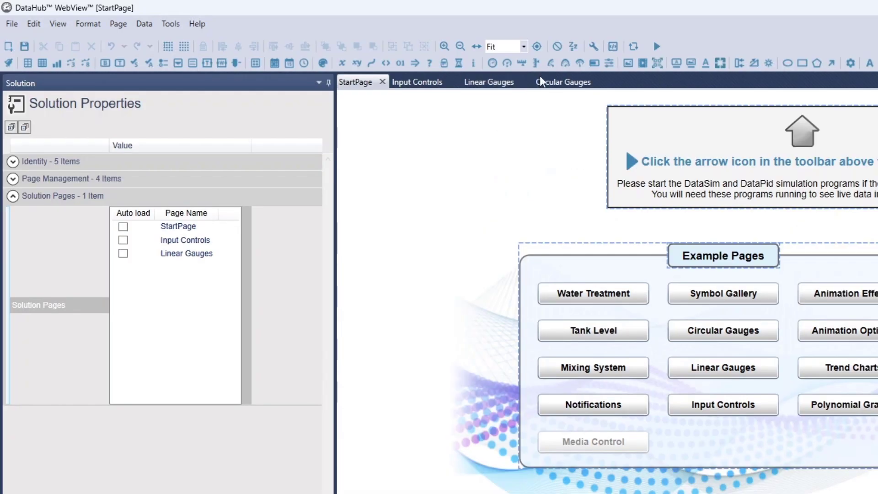
Add the Circular Gauges page to the solution.
left_click(563, 85)
right_click(562, 83)
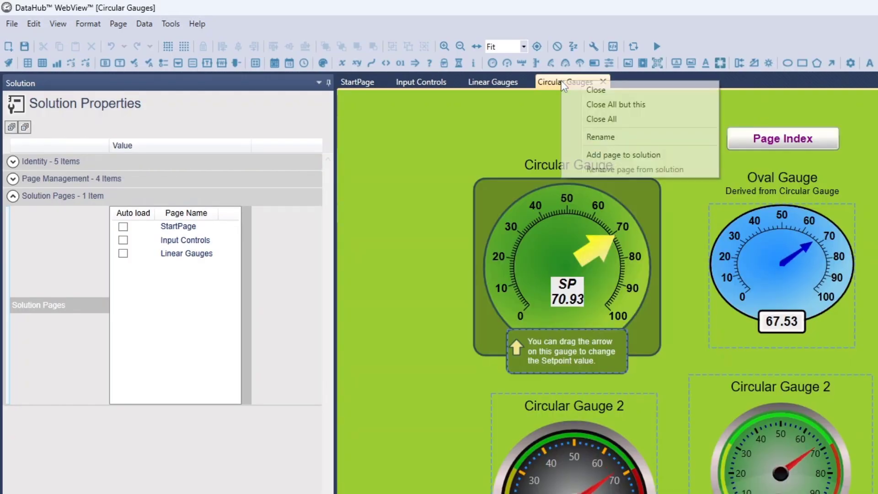
left_click(622, 155)
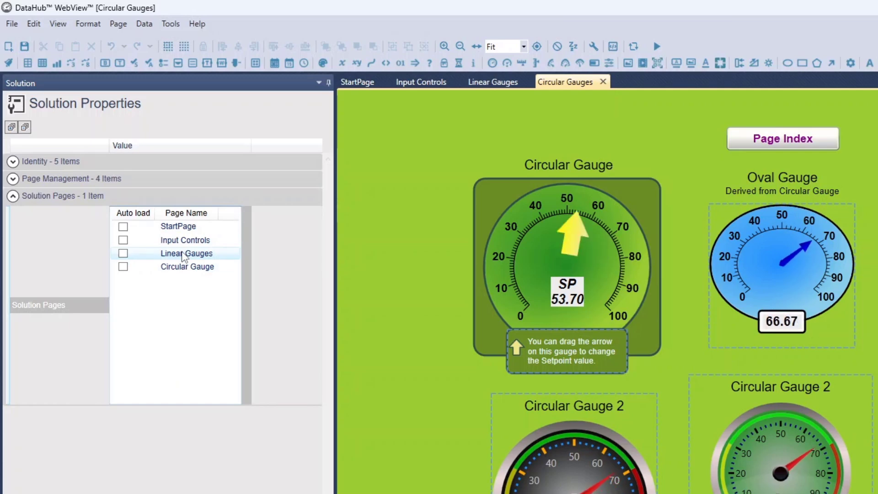
Enable Auto load for the StartPage, Input Controls and Linear Gauges solution pages.
left_click(122, 226)
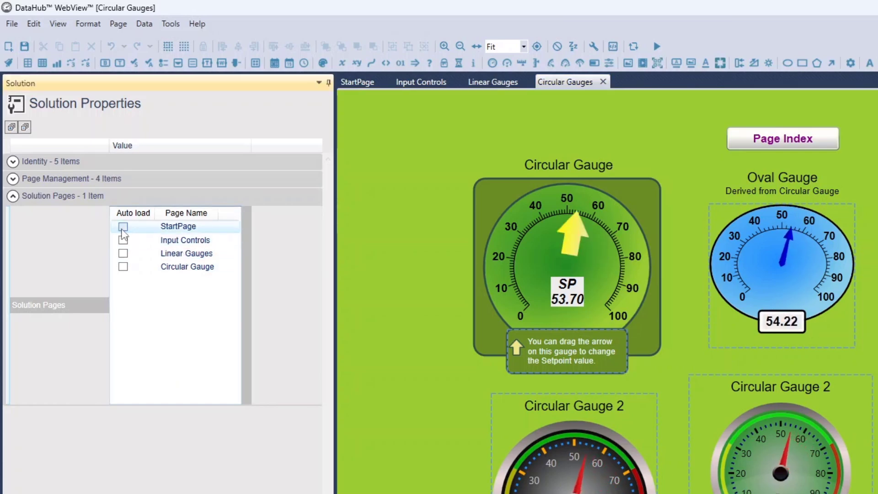
left_click(123, 240)
left_click(124, 255)
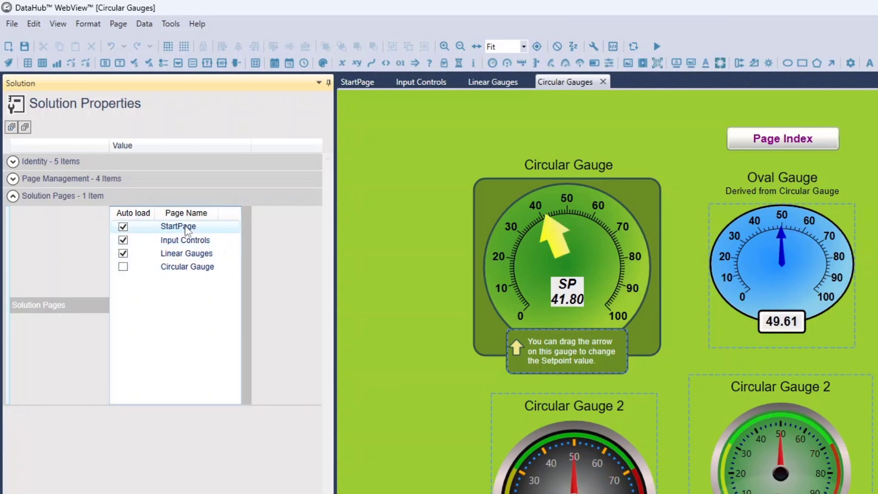
Move StartPage below Input Controls in the solution page order and back to first place.
left_click_drag(186, 230, 184, 239)
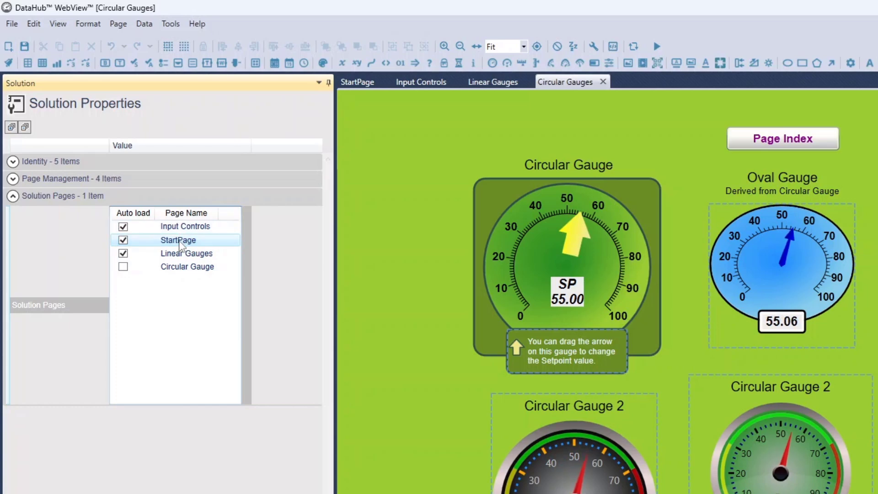
left_click_drag(178, 240, 183, 228)
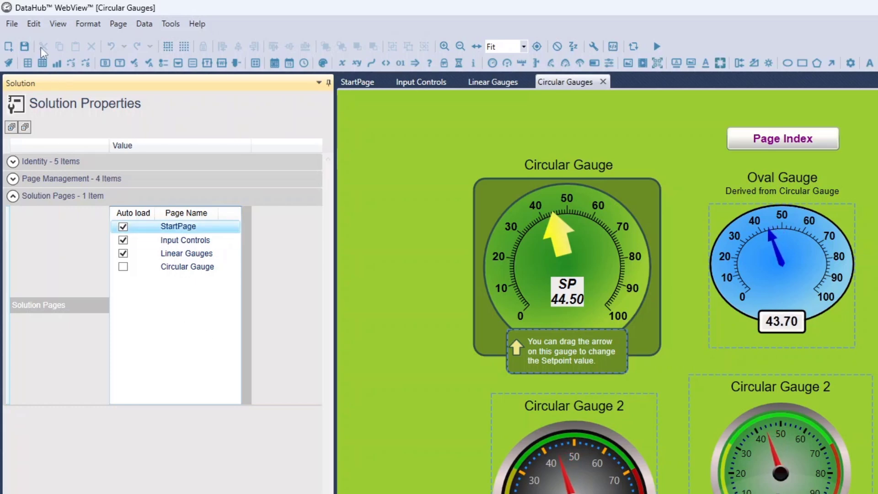
Set the solution's name to MyTestSolution in its Identity properties.
left_click(13, 161)
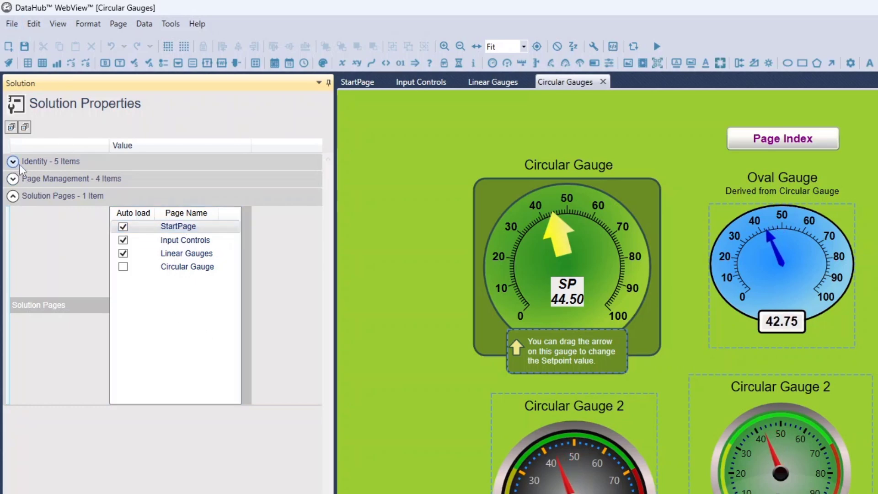
left_click(142, 180)
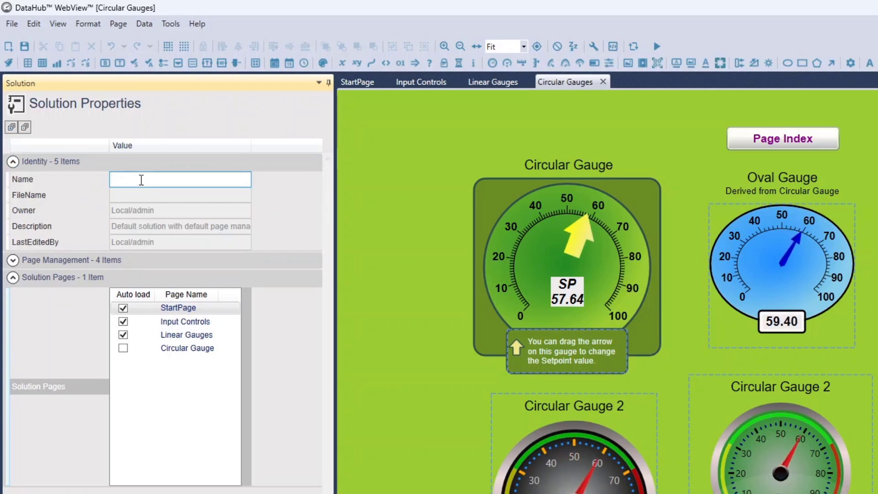
type("MyTe")
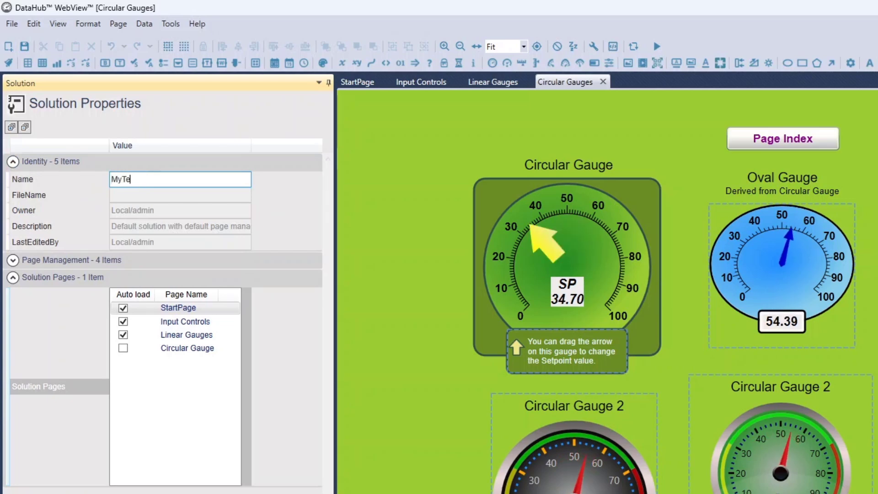
type("stSolution")
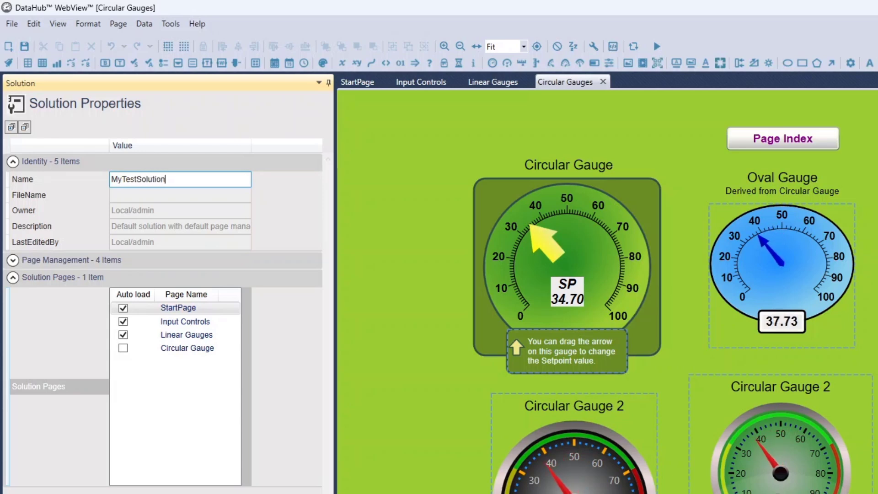
Save the solution in the My Pages folder with the filename MyTestSolution.
left_click(12, 23)
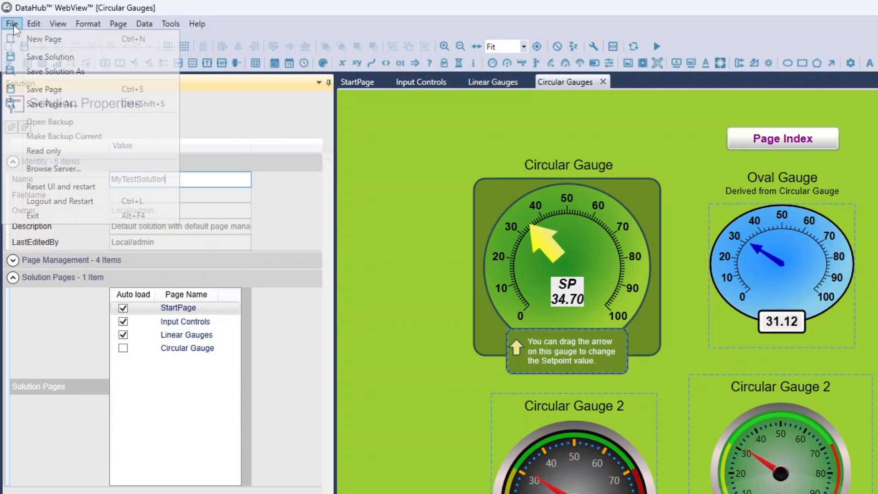
left_click(43, 61)
key("ctrl+s")
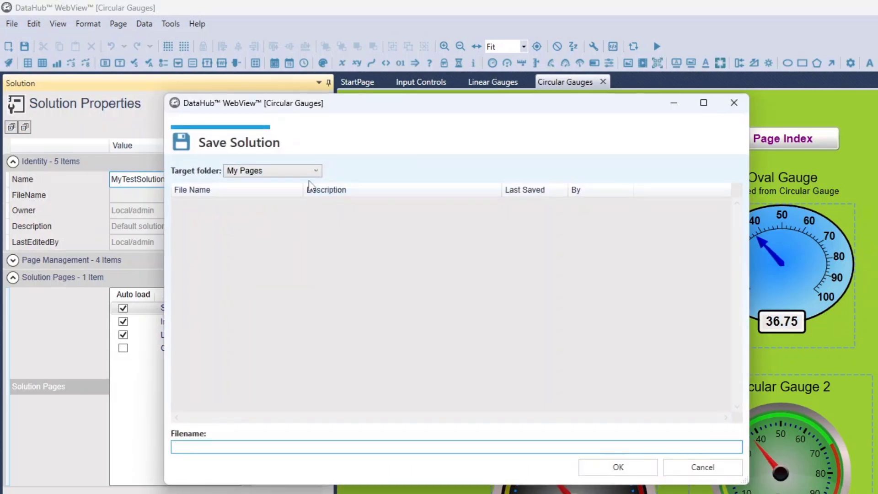
type("Test")
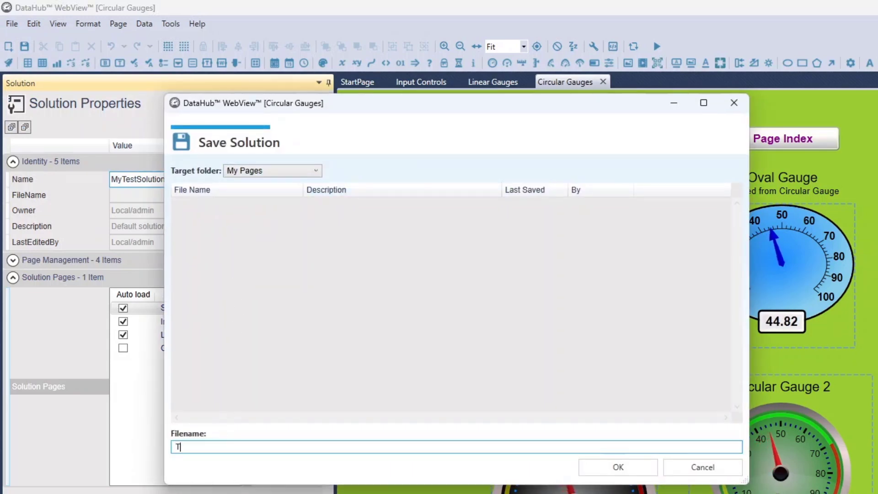
key("BackSpace")
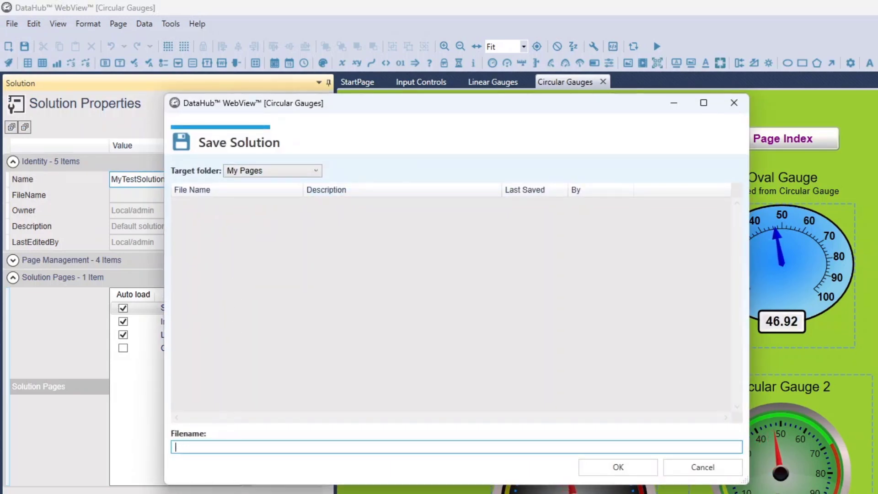
type("MyTest")
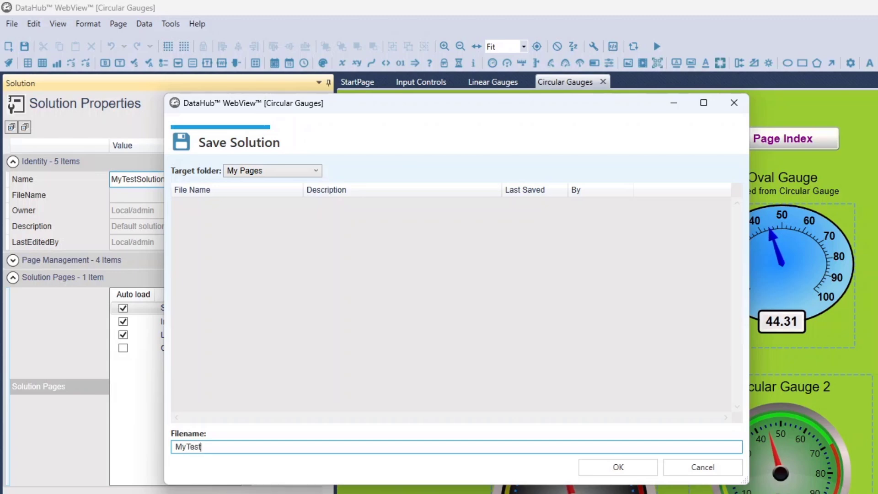
type("Solution")
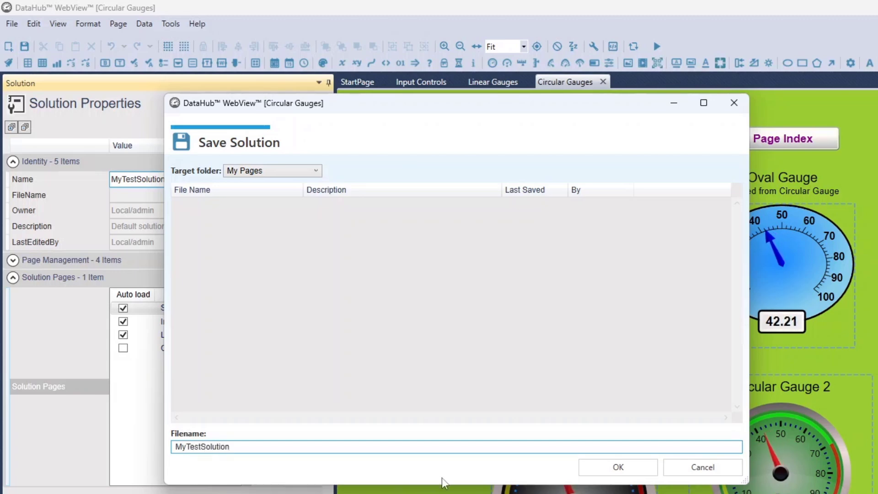
left_click(625, 471)
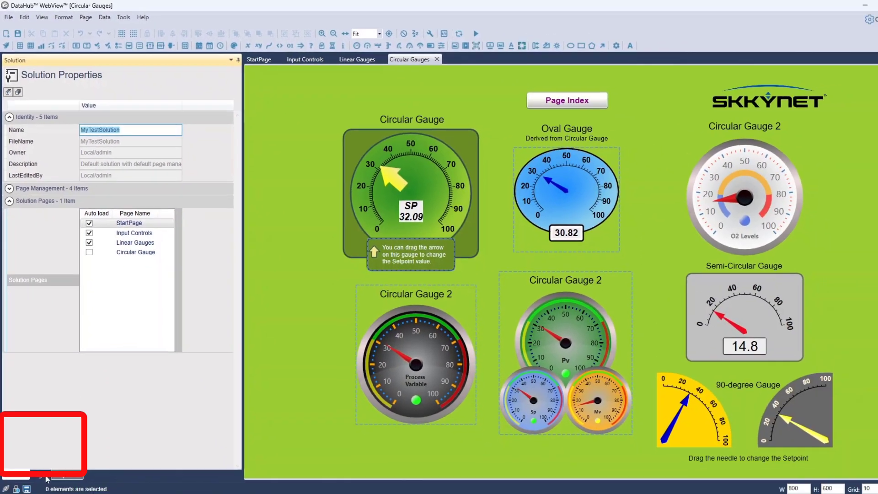
Show the saved solution in the Page Explorer's admin Pages folder and close all open pages.
left_click(39, 452)
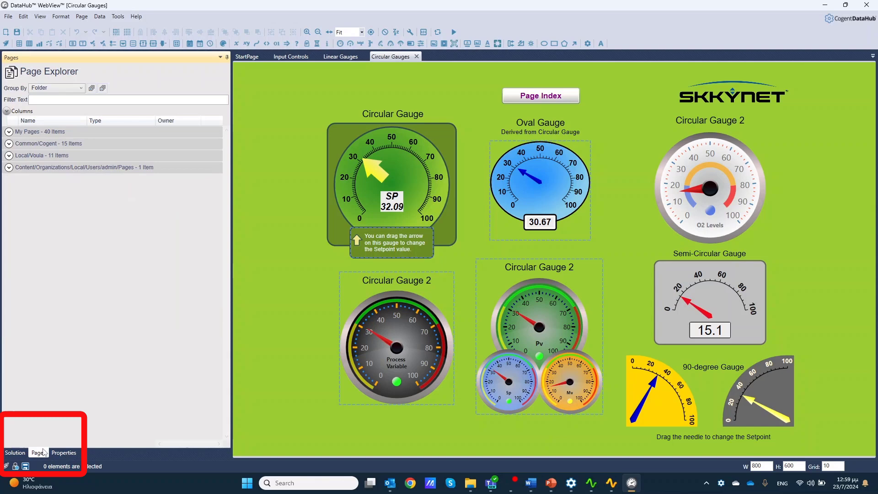
left_click(9, 167)
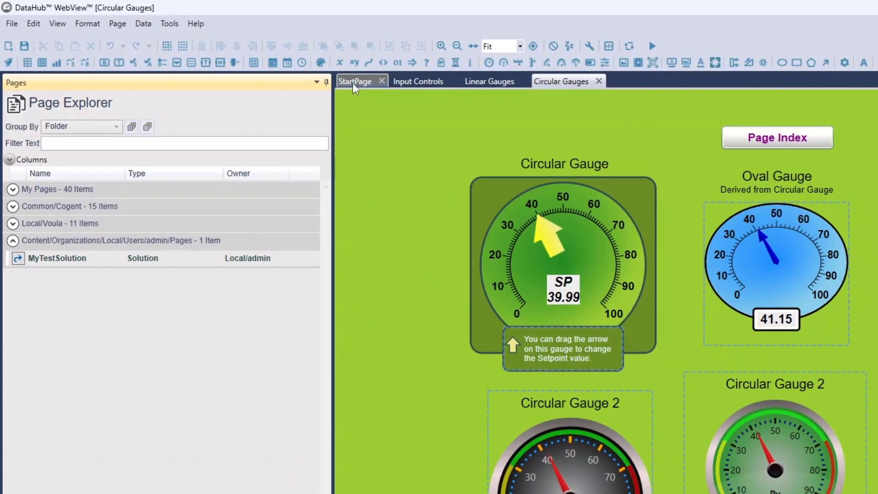
middle_click(245, 58)
middle_click(352, 84)
middle_click(353, 83)
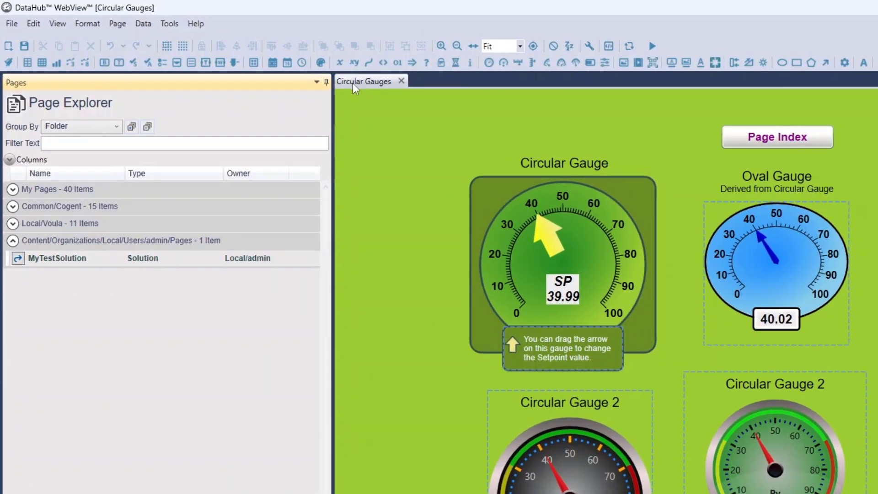
middle_click(352, 83)
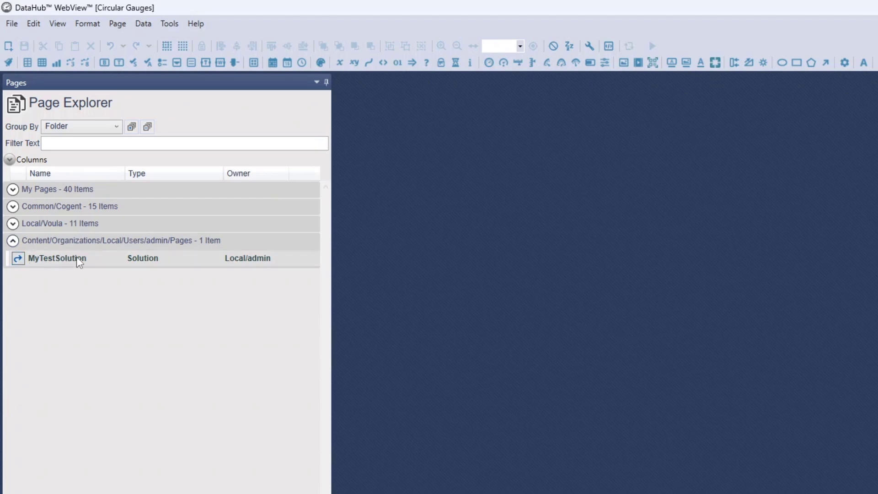
Open MyTestSolution from the Page Explorer and load its Input Controls and Linear Gauges pages.
left_click(18, 259)
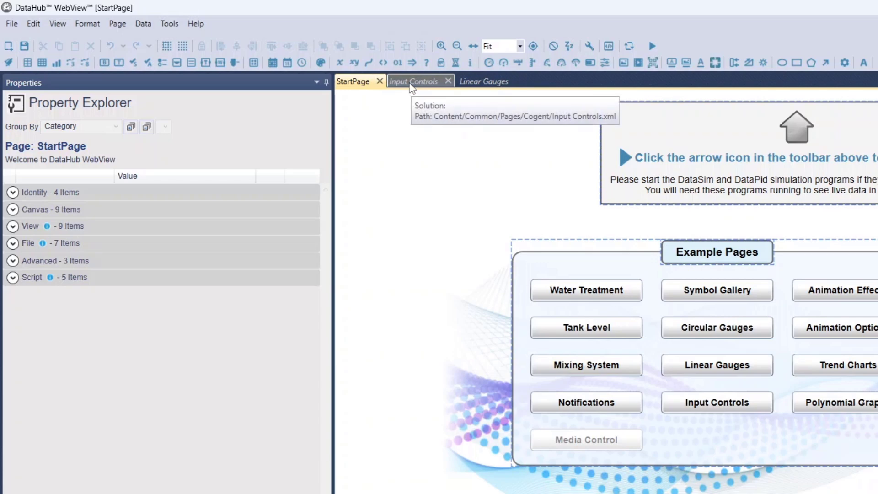
left_click(412, 83)
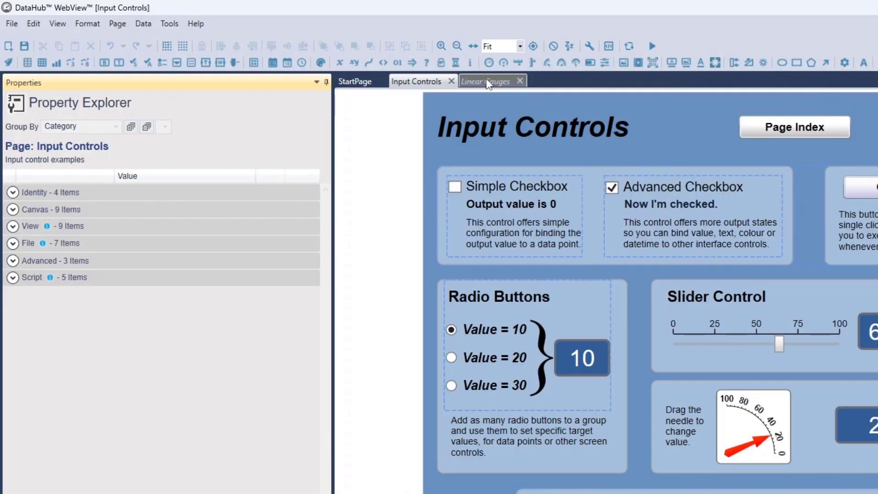
left_click(488, 83)
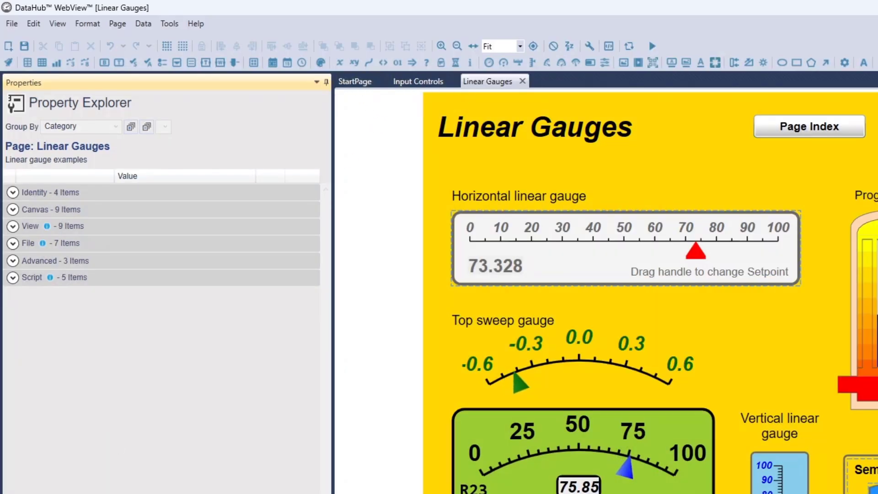
Switch to the WebView configuration in Cogent DataHub Properties and enable Start in Run mode and Load a page at startup.
left_click(98, 493)
left_click(60, 200)
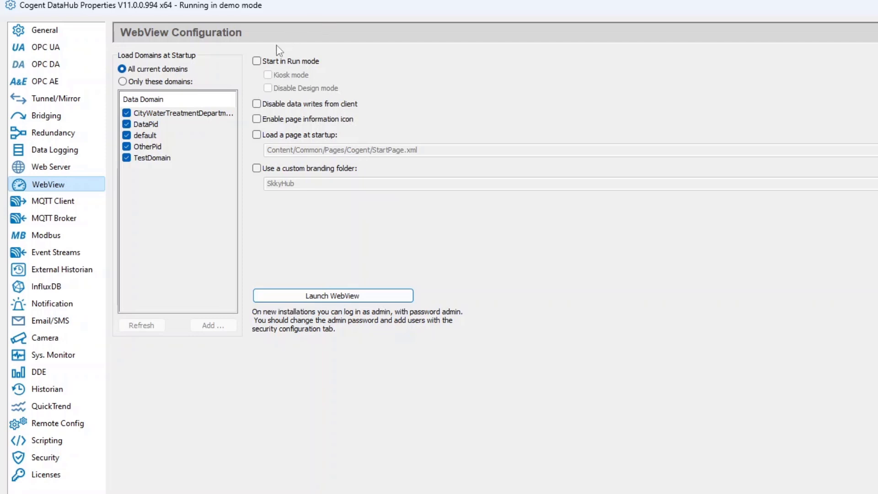
left_click(258, 62)
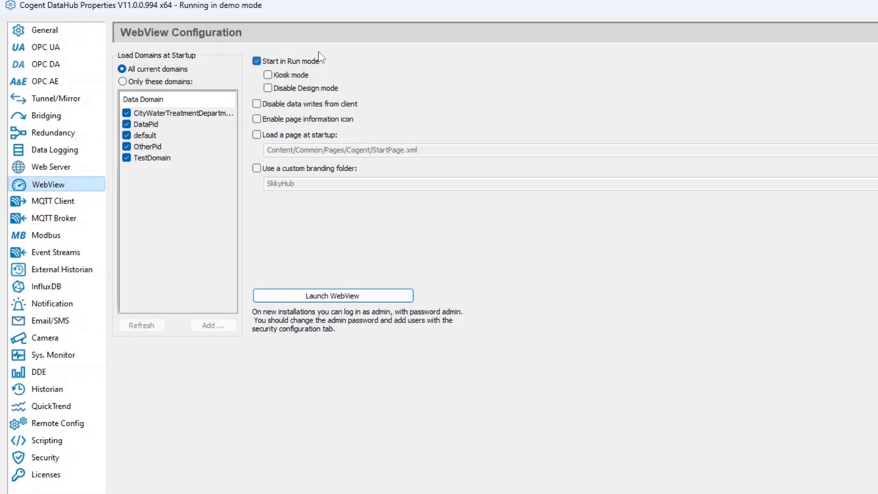
left_click(256, 135)
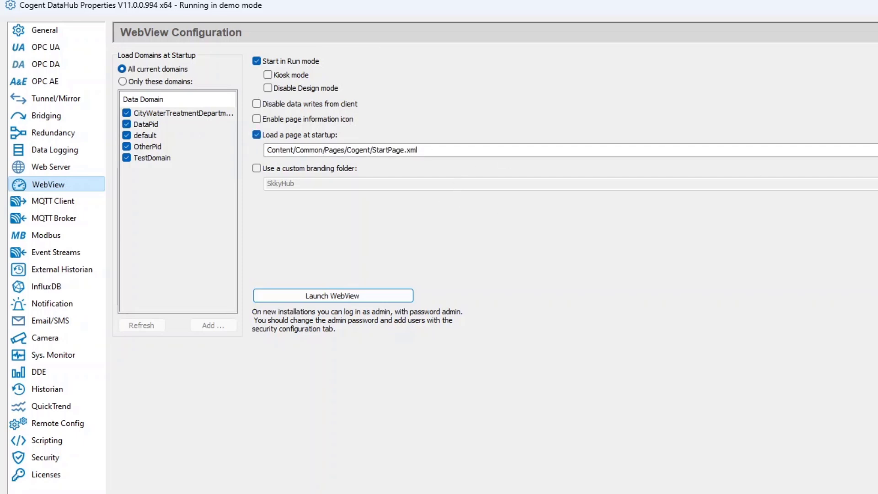
Choose Content/Organizations/Local/Users/admin/Pages/MyTestSolution.xml as the page loaded at startup and apply the settings.
left_click(874, 150)
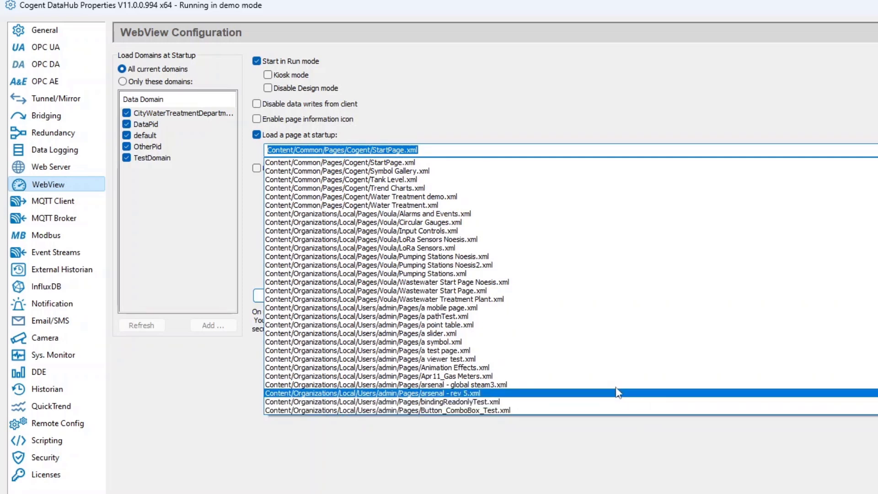
scroll(580, 353, "down", 1)
scroll(581, 359, "down", 9)
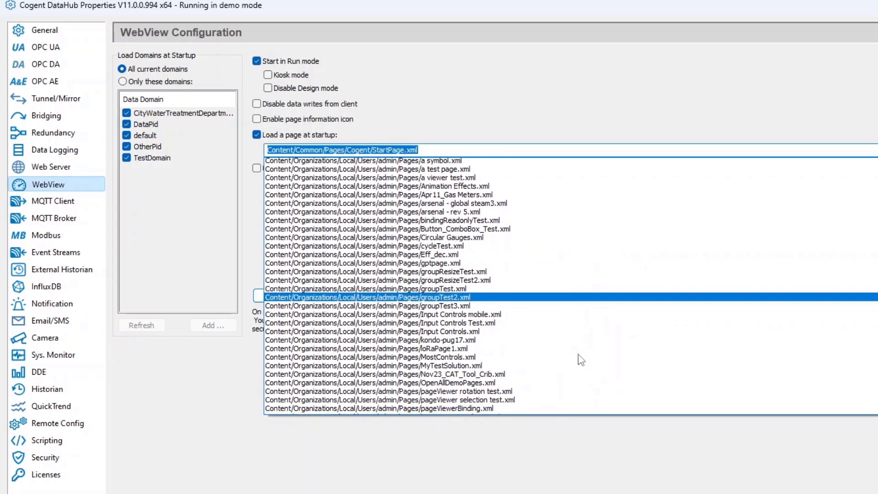
scroll(581, 359, "down", 1)
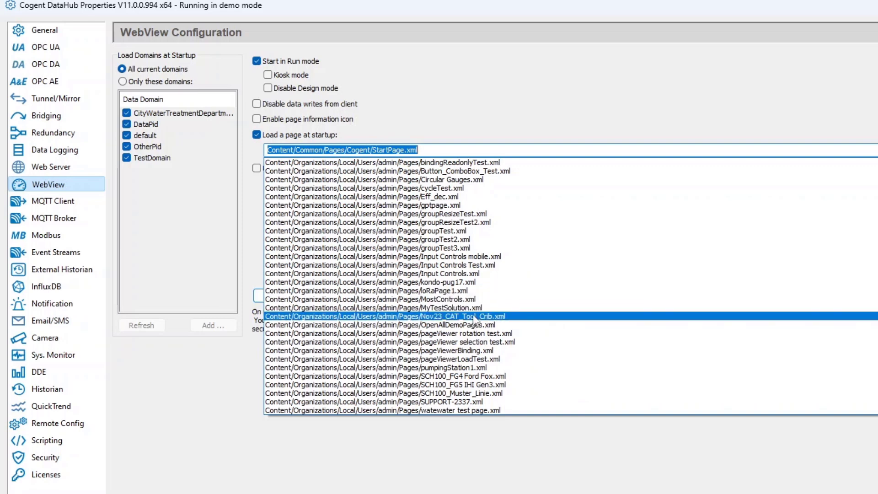
scroll(473, 315, "up", 1)
left_click(448, 333)
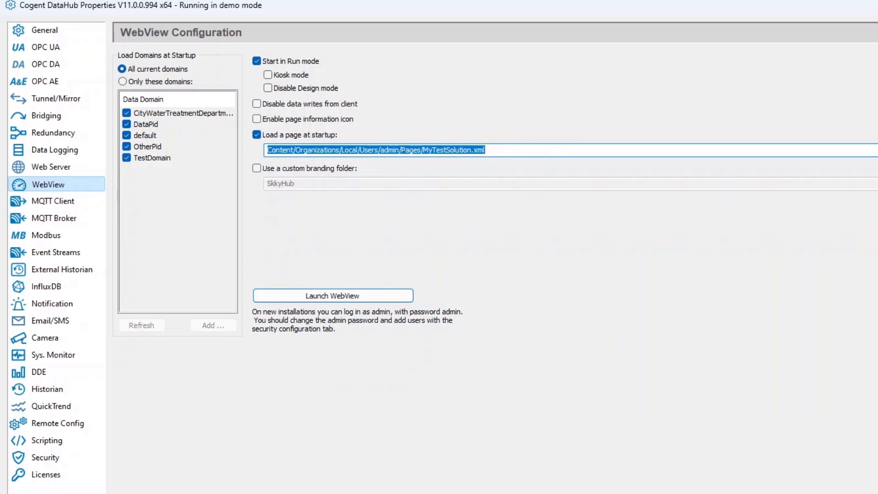
left_click(540, 493)
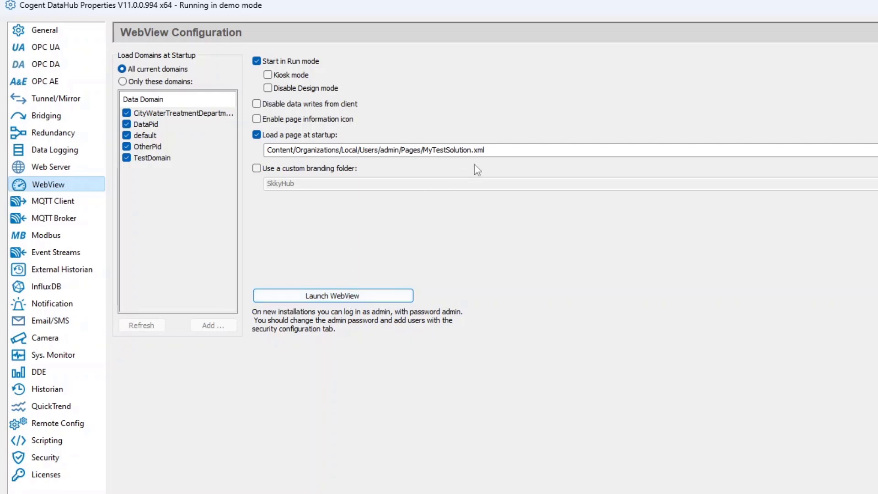
Launch WebView, maximize its window and log in with the account password.
left_click(340, 298)
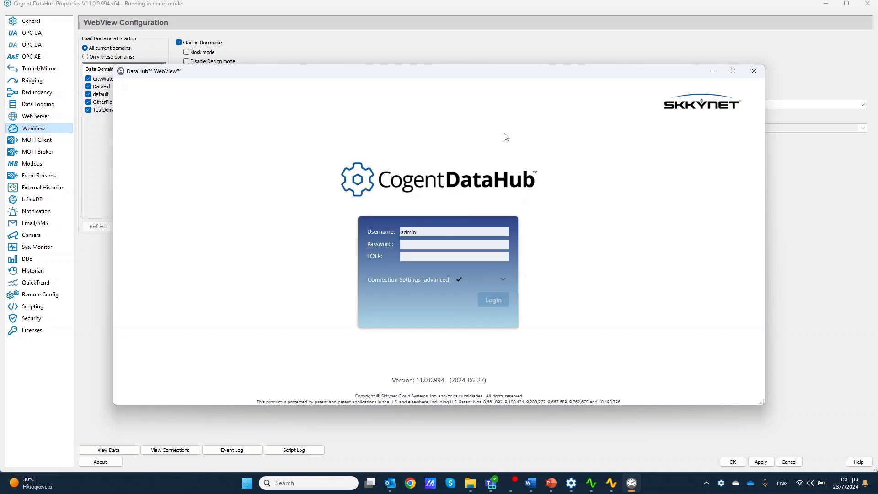
double_click(550, 73)
left_click(404, 243)
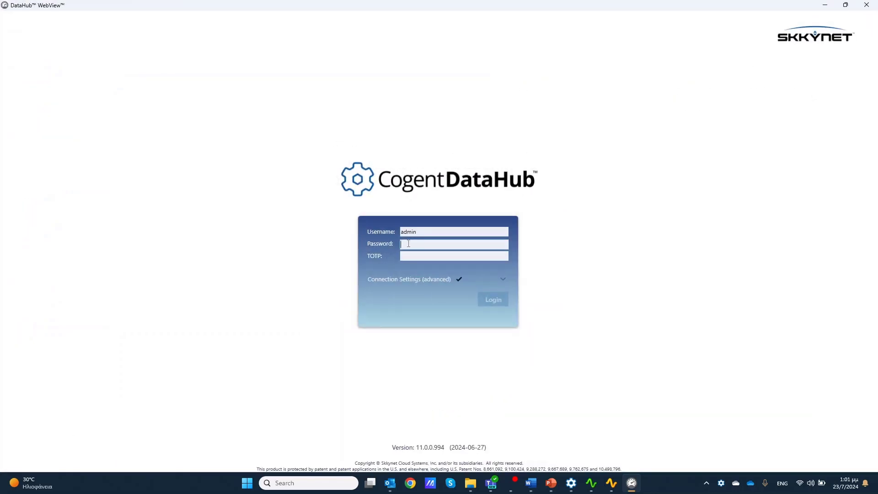
type("a")
key("Return")
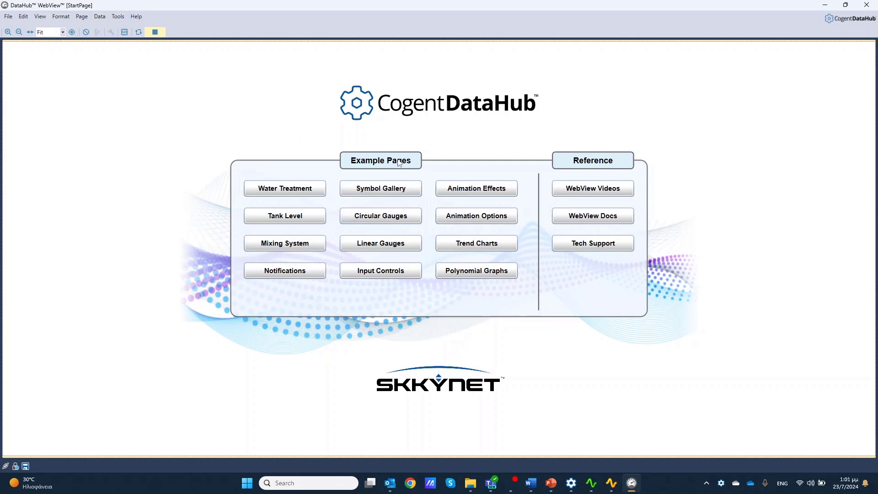
Check page switching in run mode by opening Linear Gauges, Input Controls and Linear Gauges again, returning to the page index each time.
left_click(357, 240)
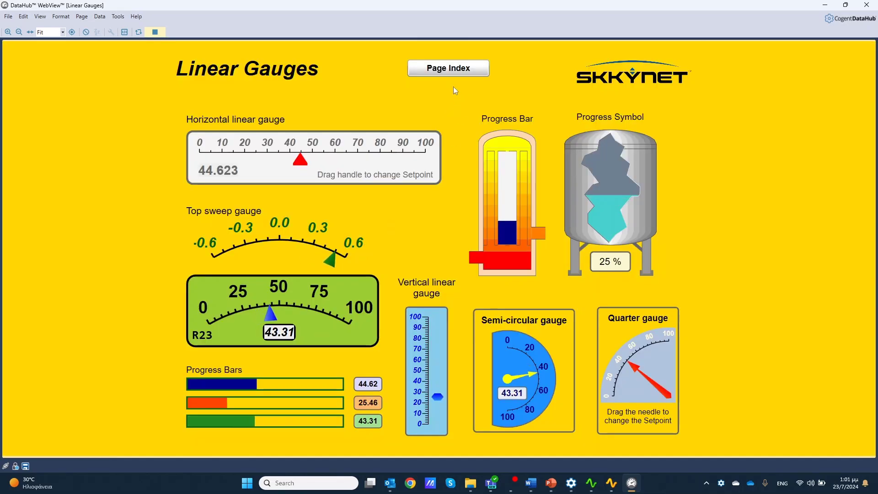
left_click(449, 69)
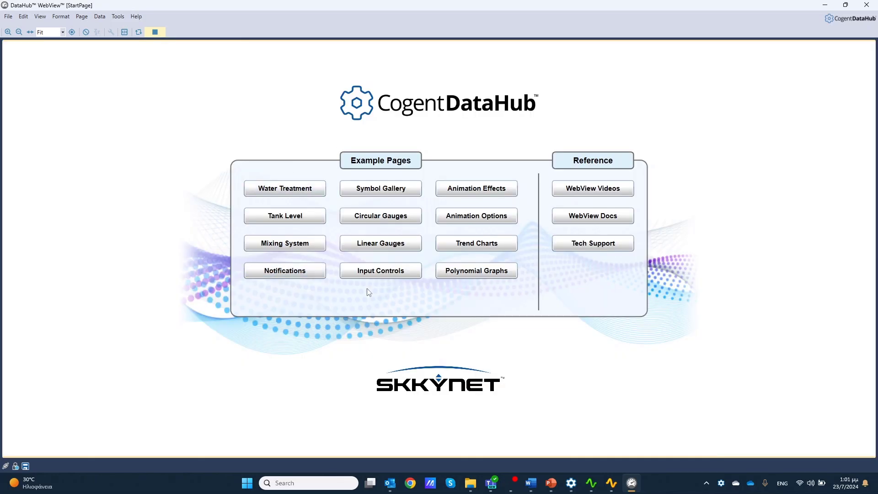
left_click(380, 272)
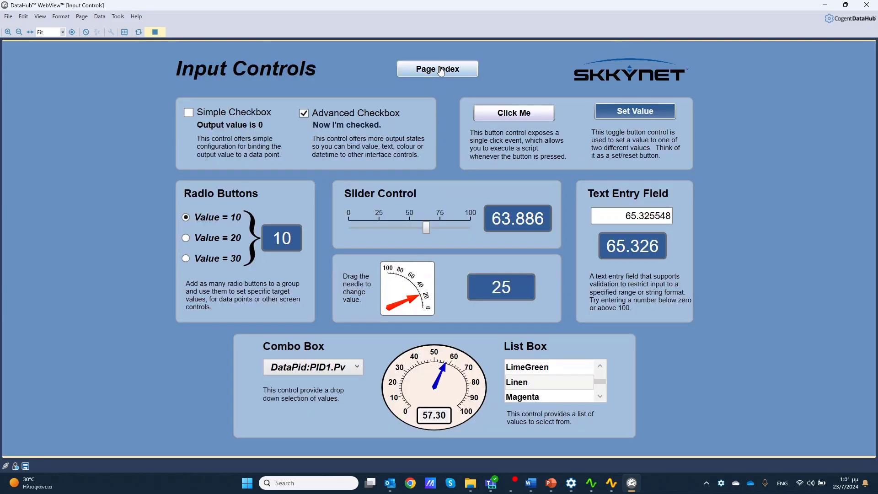
left_click(441, 70)
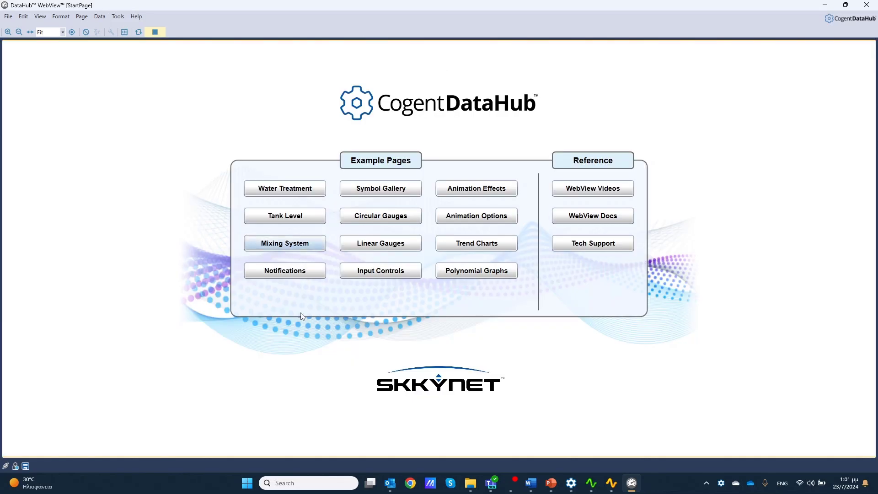
left_click(367, 249)
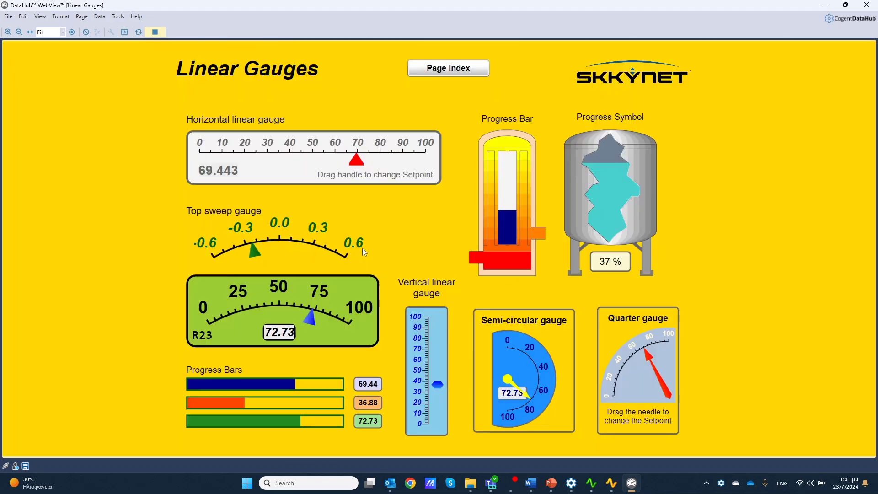
left_click(455, 72)
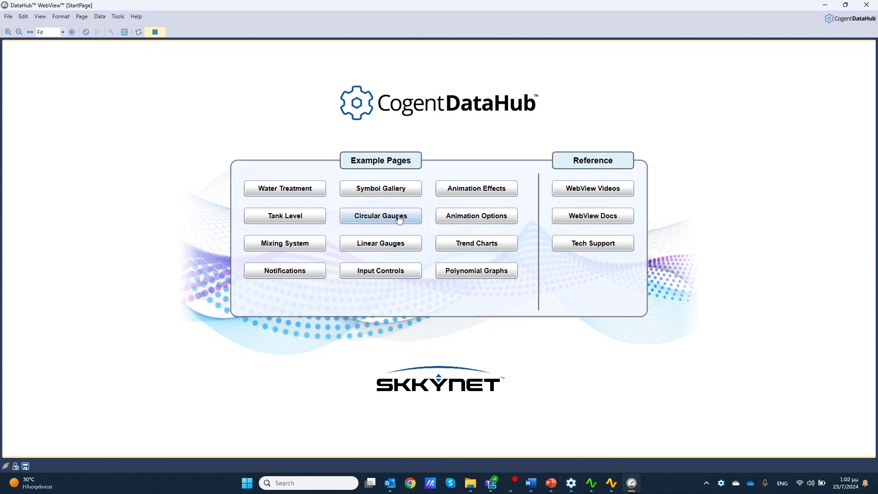
Check the open pages in design mode, return to run mode, and visit Circular Gauges and Linear Gauges, going back to the page index each time.
left_click(157, 32)
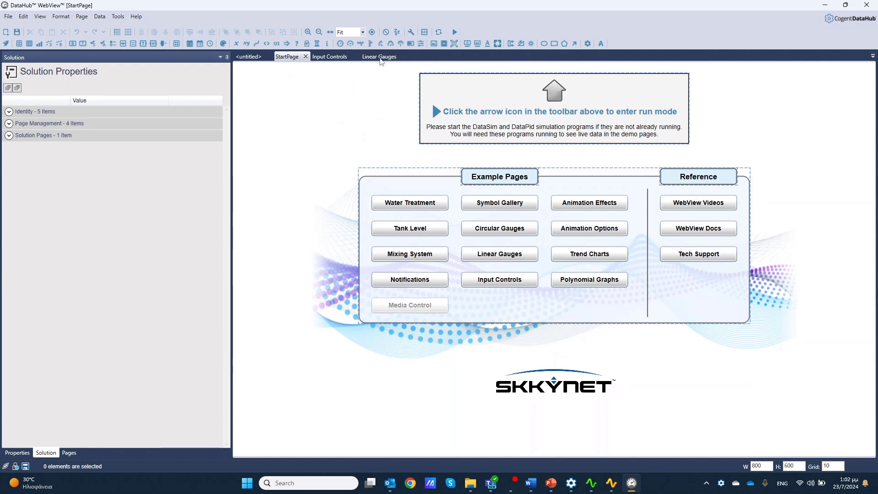
left_click(453, 32)
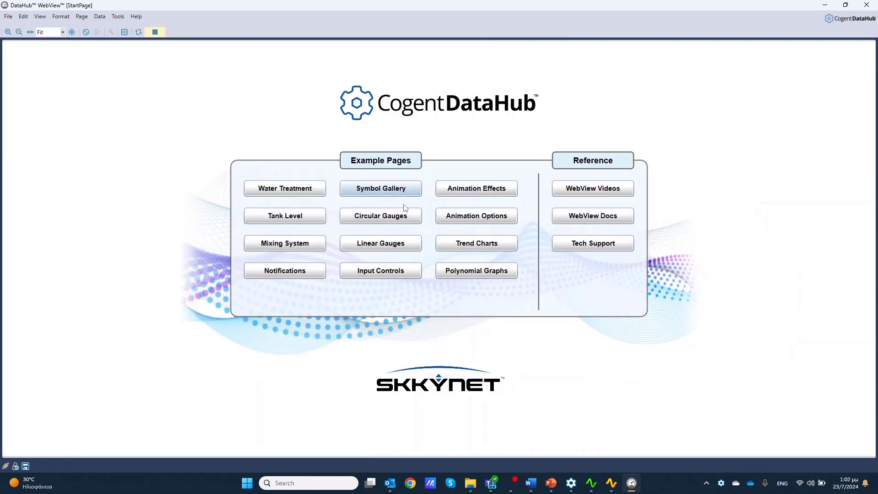
left_click(383, 220)
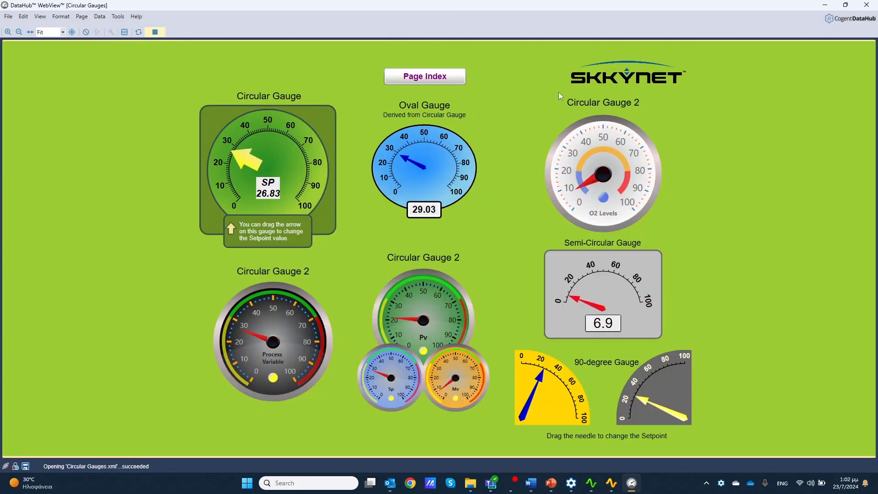
left_click(414, 77)
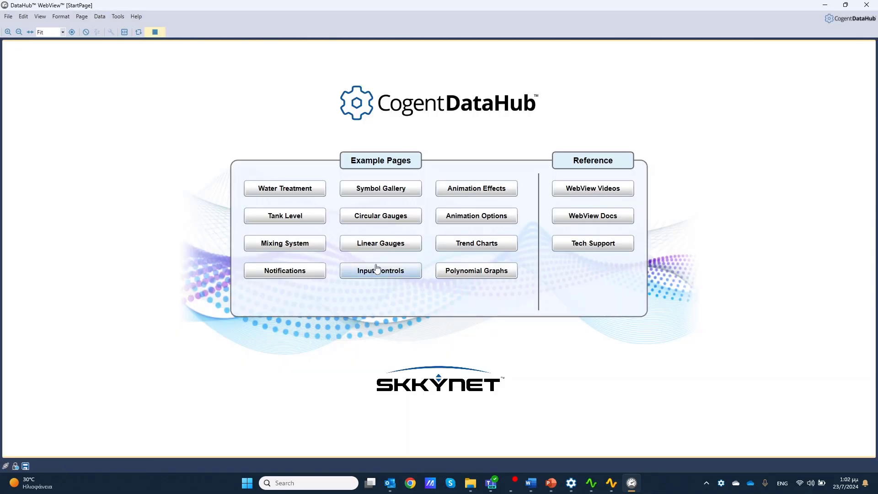
left_click(380, 243)
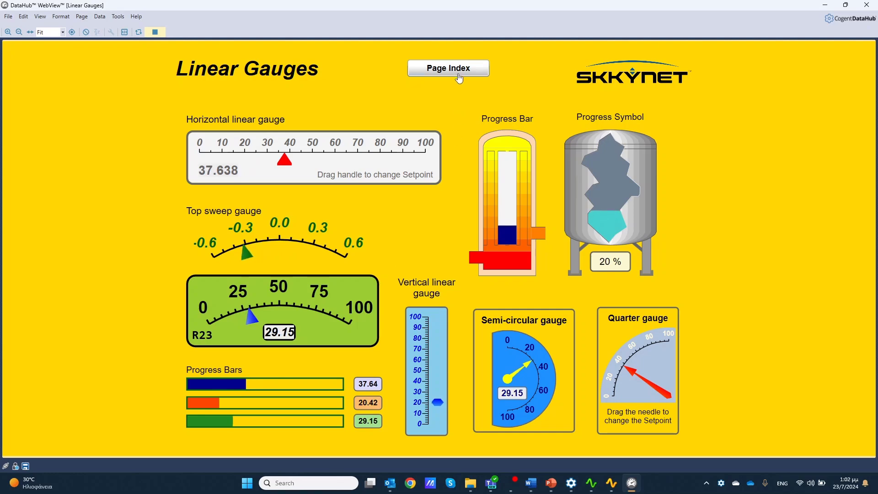
left_click(458, 71)
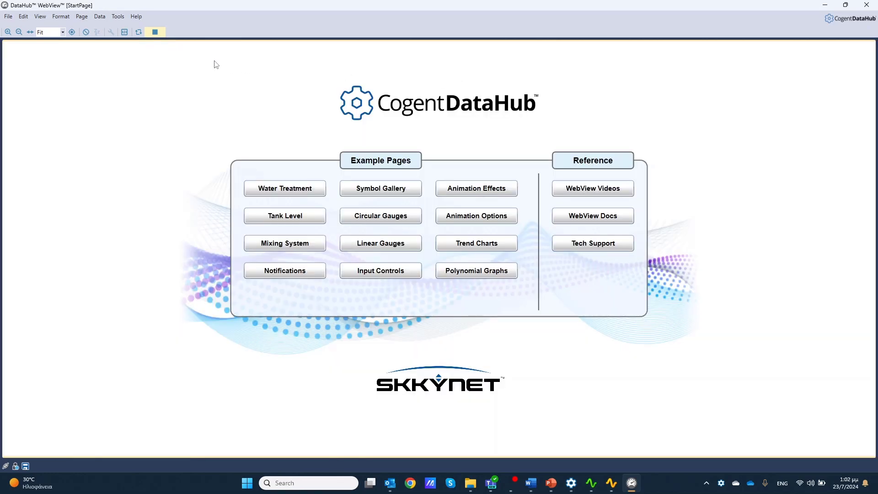
Leave run mode and expand the solution's Identity and Page Management properties, widening the name column until the full property names are readable.
left_click(156, 33)
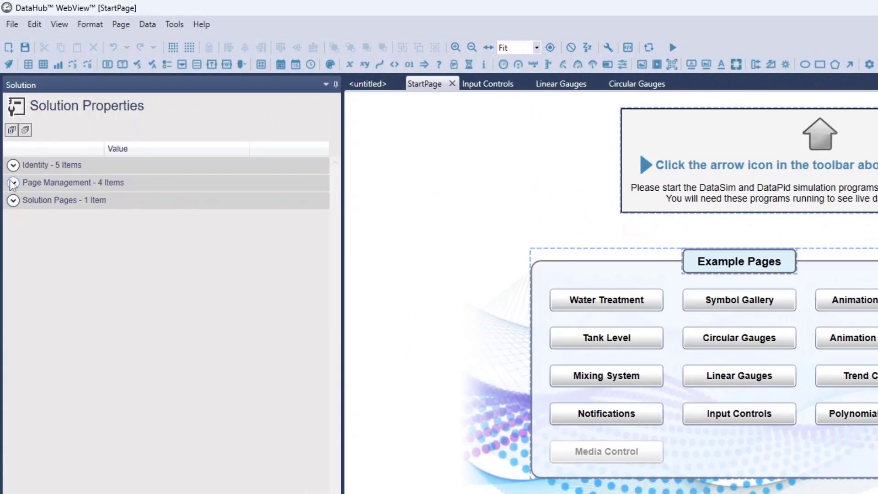
left_click(13, 165)
left_click(13, 266)
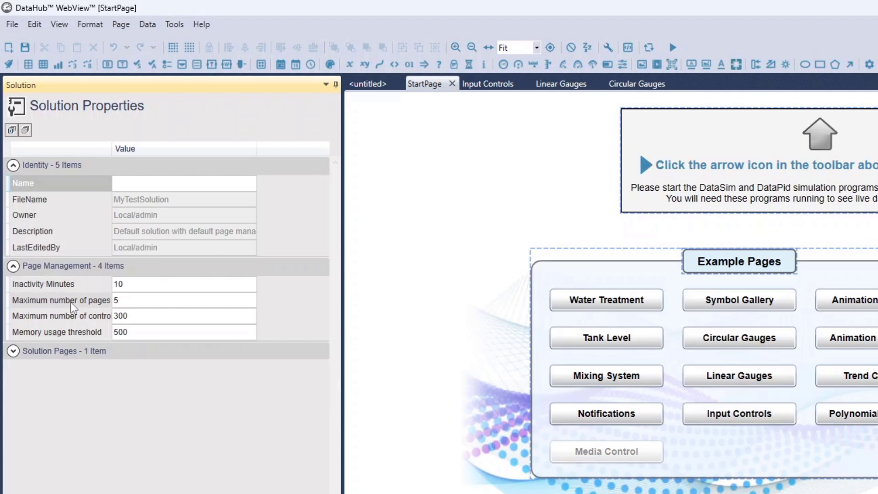
left_click_drag(112, 149, 128, 149)
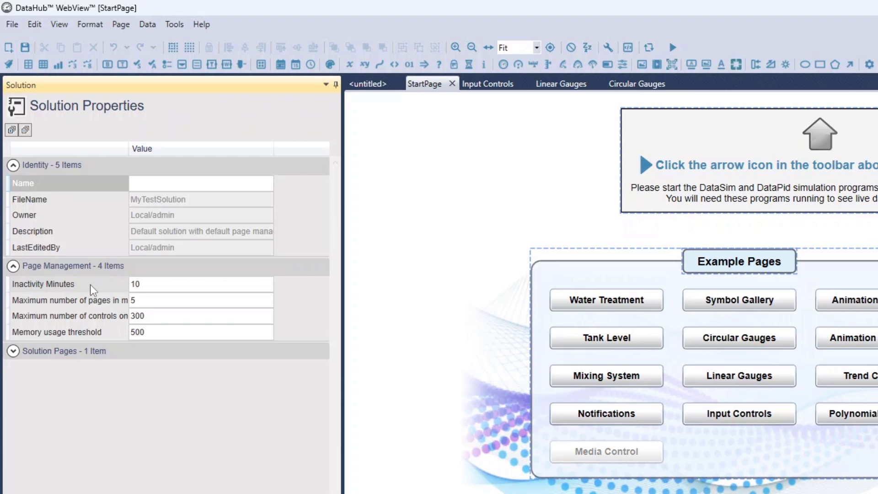
left_click(176, 284)
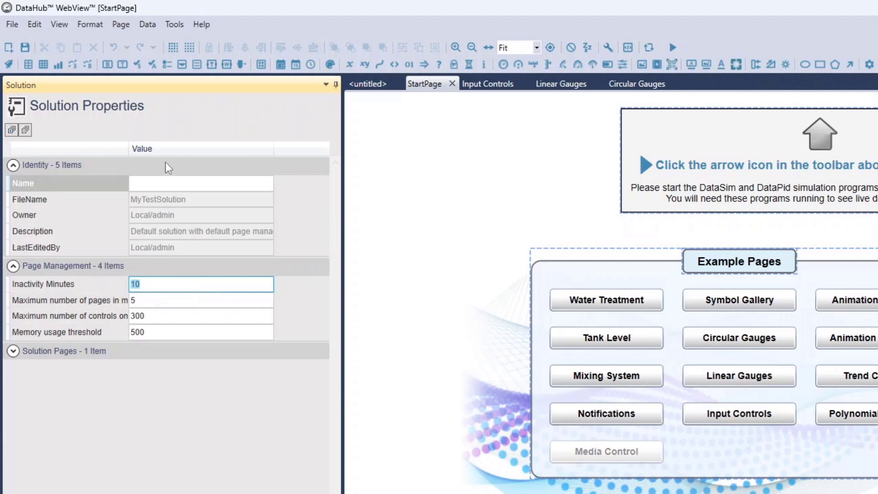
left_click_drag(128, 148, 160, 150)
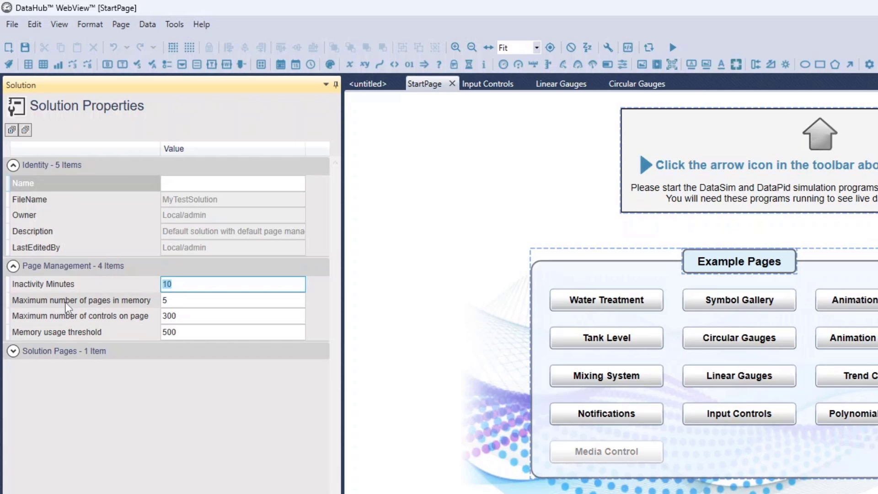
Close the untitled page and select the Maximum number of pages in memory value without editing it.
left_click(183, 300)
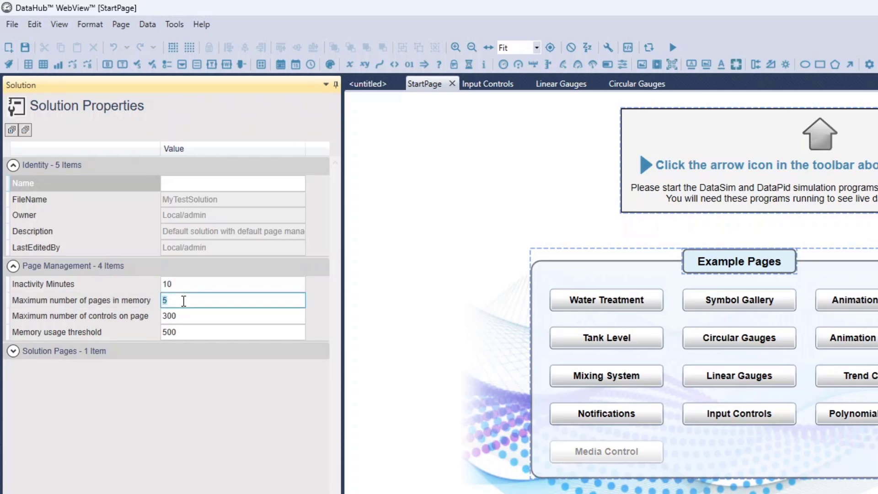
middle_click(351, 86)
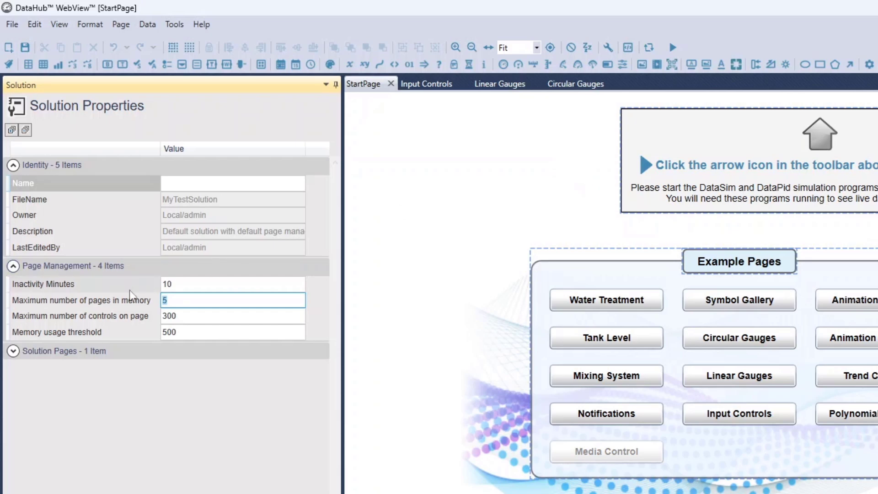
left_click(181, 300)
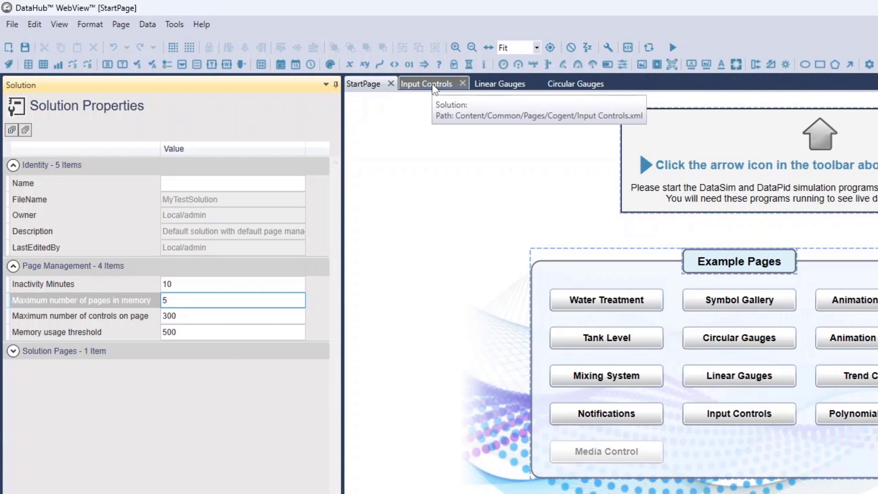
Switch to the Input Controls page, select its title, Page Index button, slider panel and checkbox group directly on the page, and clear the selection.
left_click(434, 88)
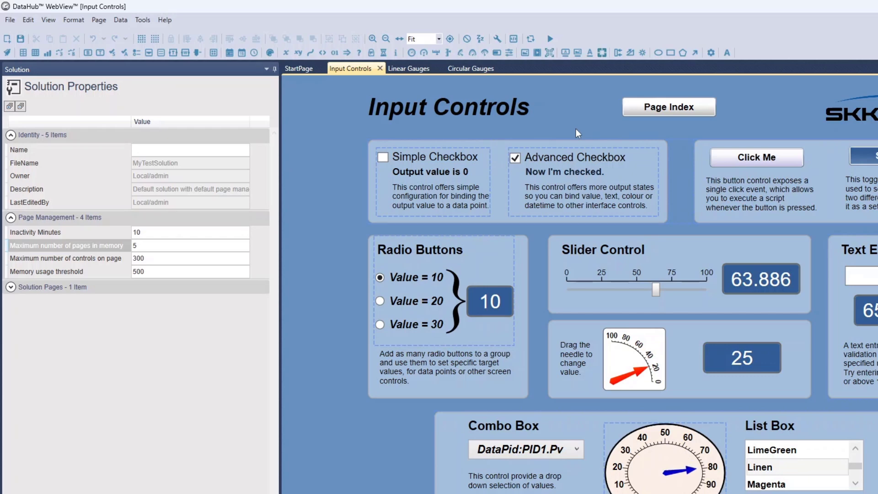
left_click(475, 118)
left_click(650, 112)
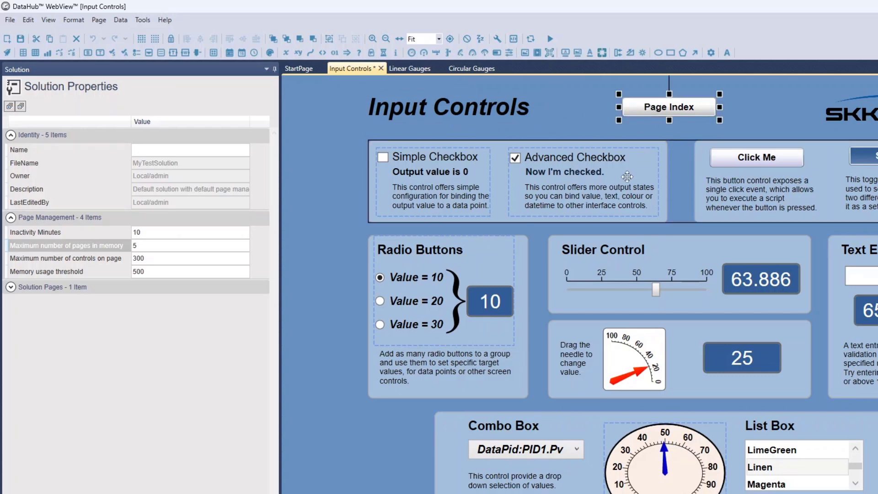
left_click(676, 256)
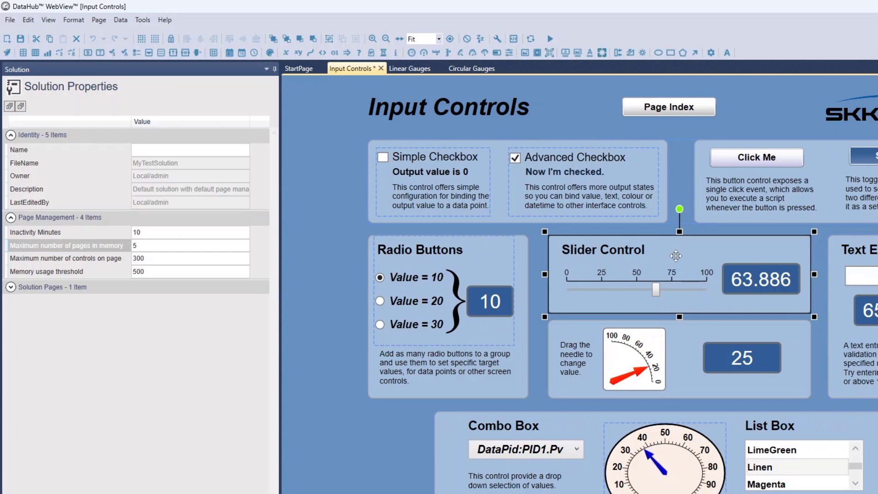
left_click(645, 182, "ctrl")
left_click(638, 114, "ctrl")
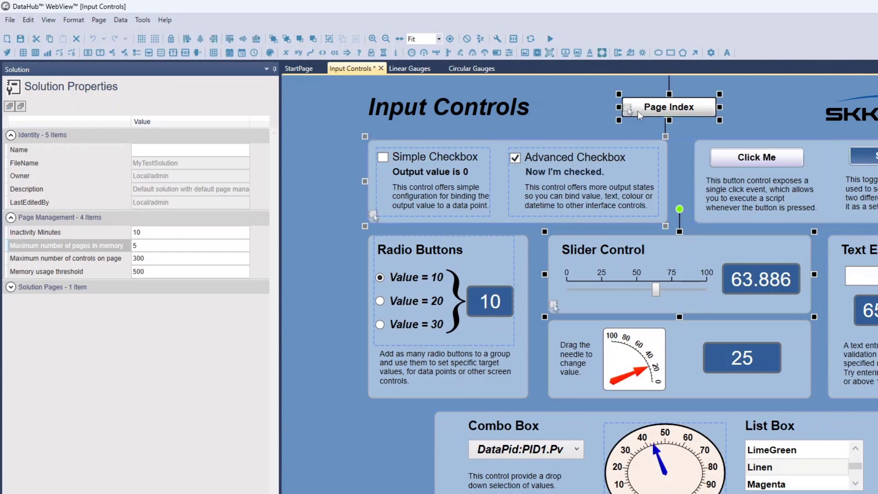
left_click(483, 106, "ctrl")
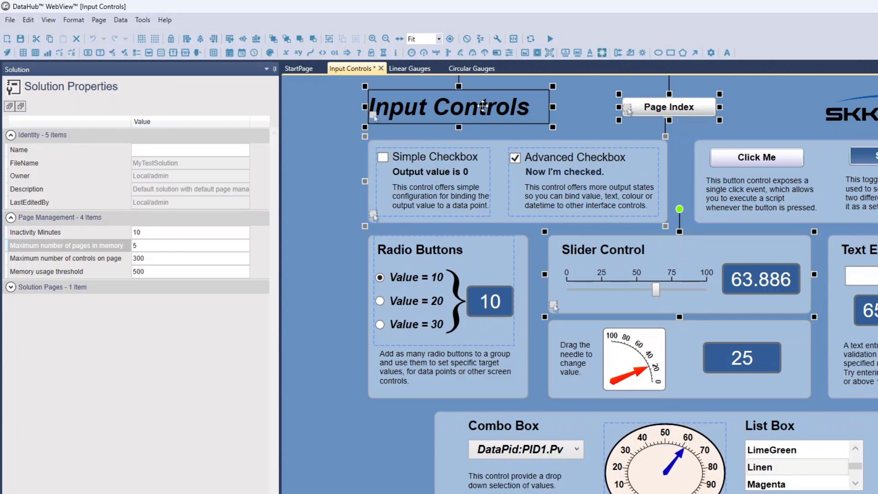
left_click(762, 126)
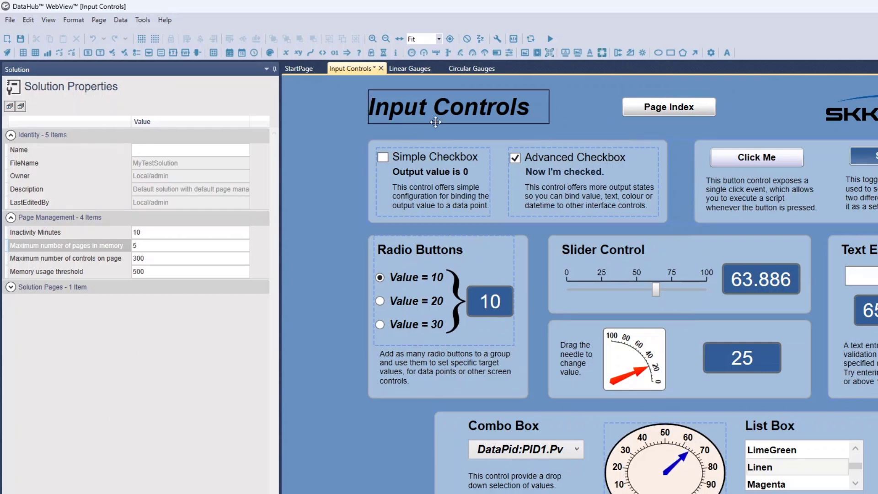
Show the Page Elements tree for the Input Controls page and expand Group13 to list its controls.
left_click(47, 20)
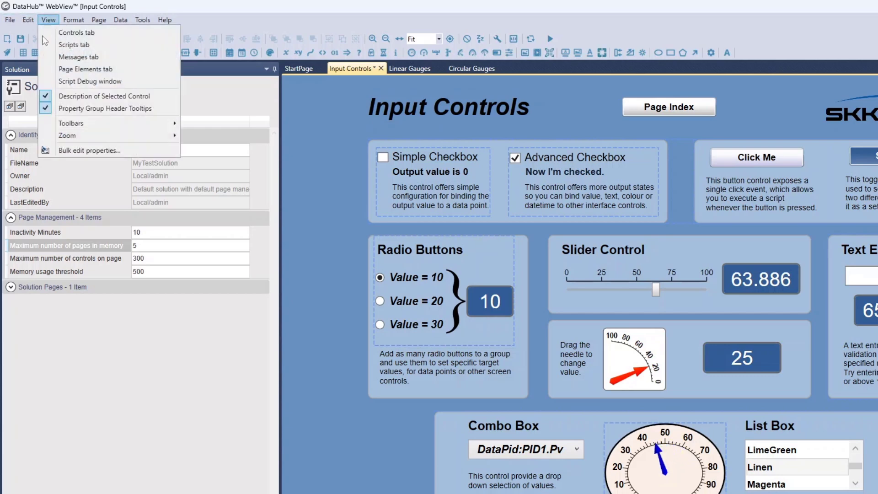
left_click(113, 418)
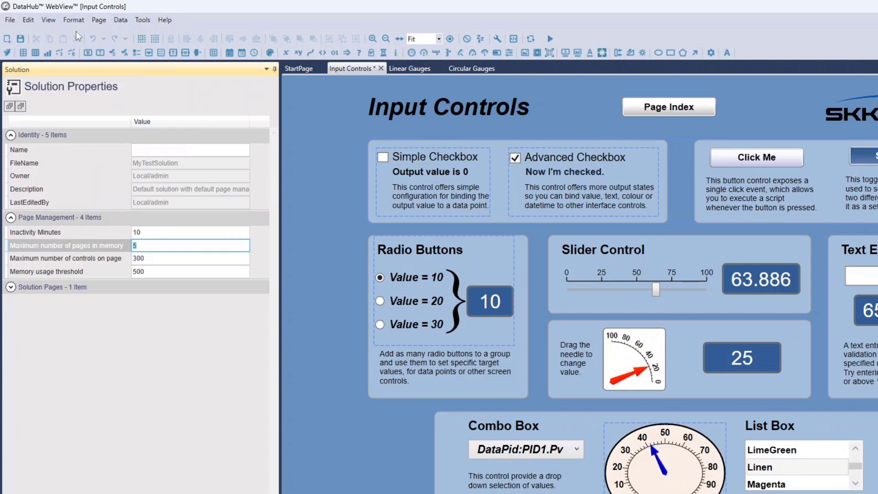
left_click(49, 23)
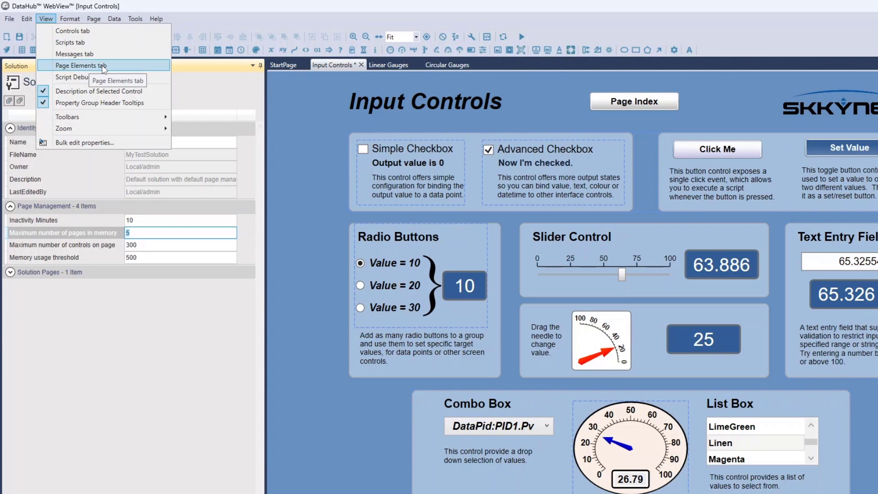
left_click(110, 71)
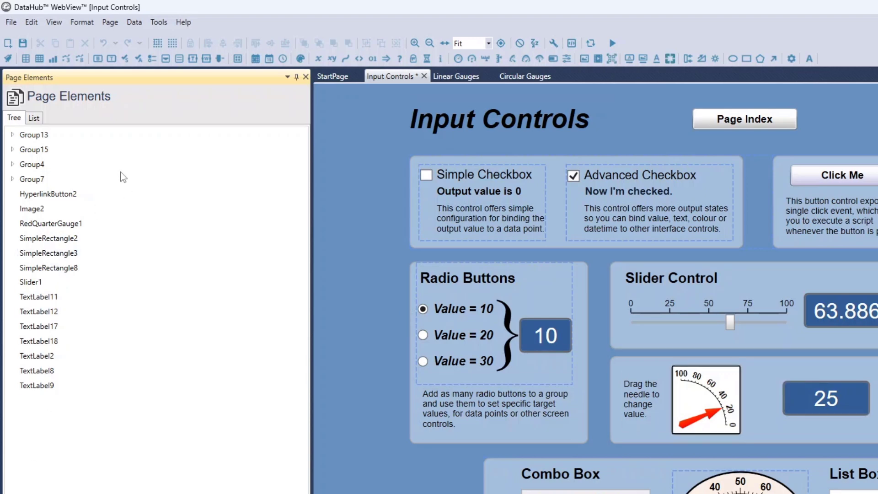
left_click(12, 134)
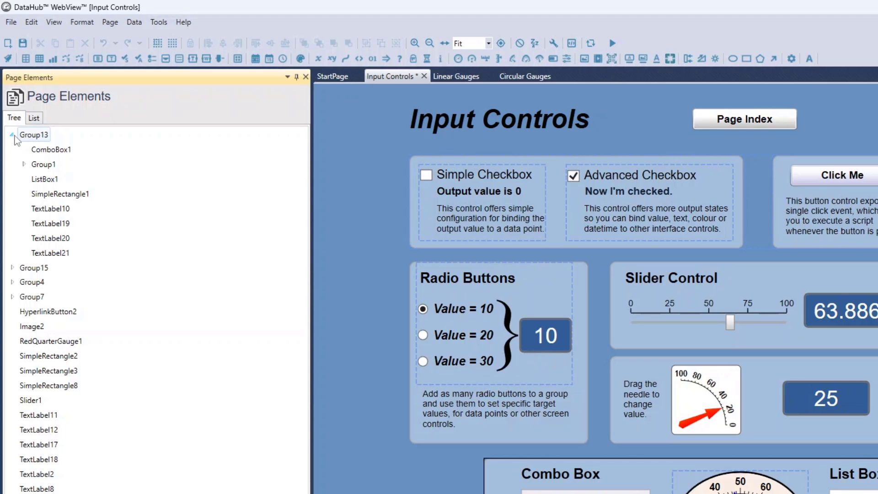
Select the checkbox and button group on the page, and expand Group15 and its nested Group12 in the element tree.
left_click(512, 205)
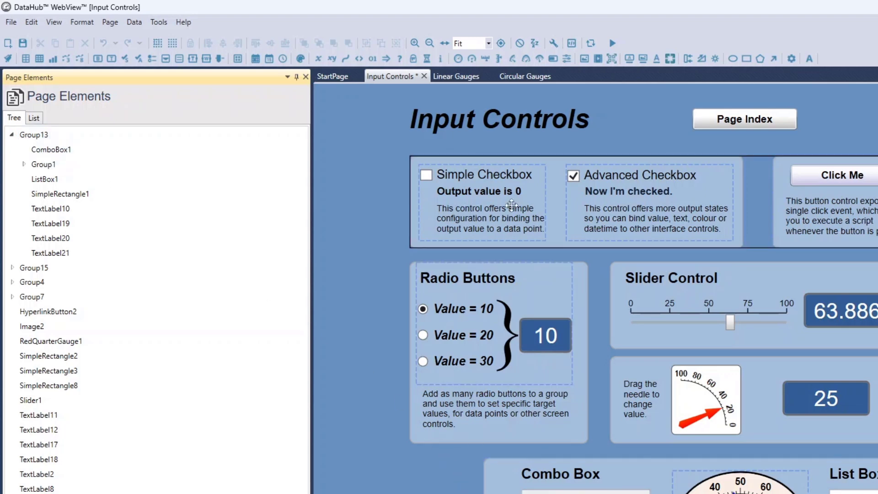
left_click(636, 206)
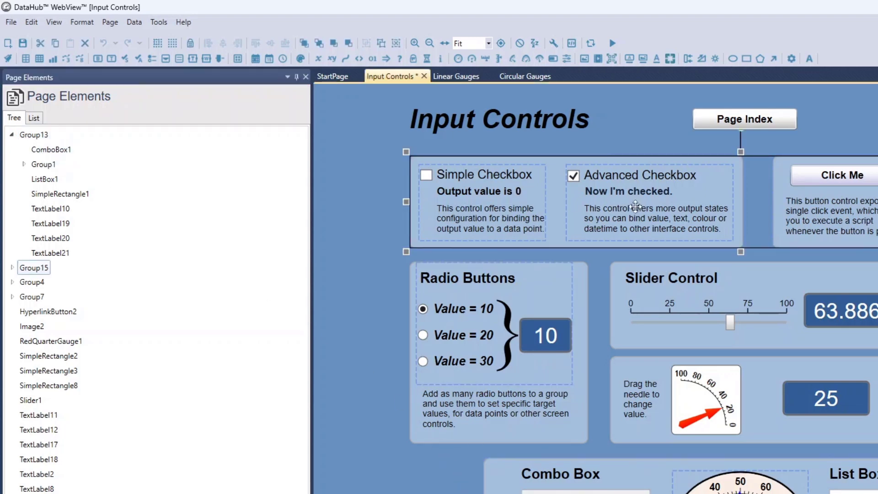
left_click(13, 268)
left_click(33, 281)
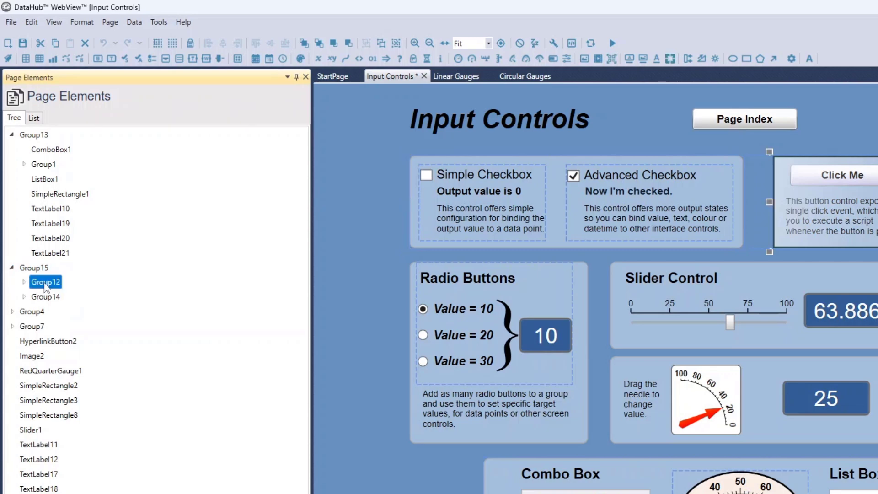
left_click(25, 282)
Select SimpleButton1, SimpleRectangle6 and TextLabel15 individually within Group12 to locate them on the page, ending with SimpleButton1 selected.
left_click(64, 297)
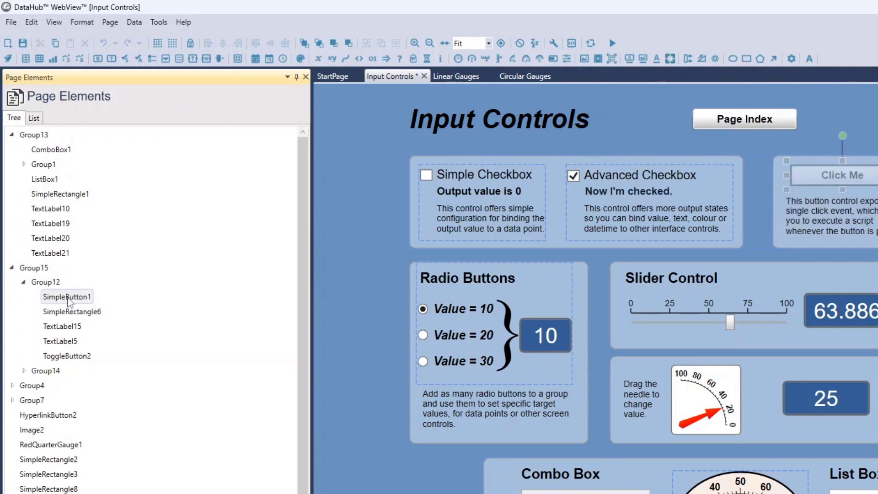
left_click(65, 313)
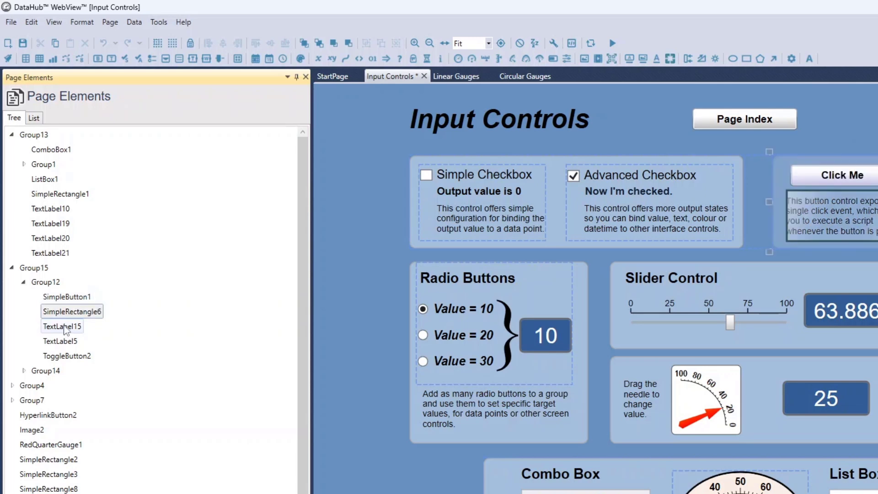
left_click(65, 326)
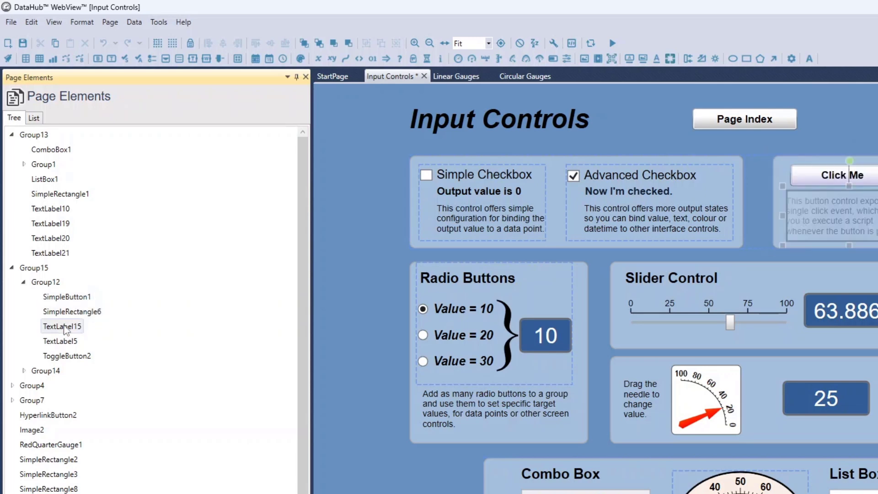
left_click(64, 311)
left_click(65, 296)
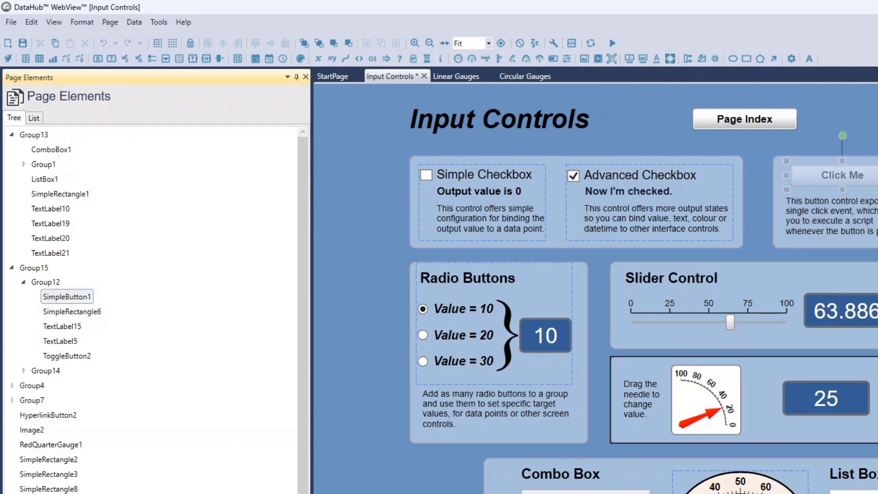
View the properties of SimpleButton1, return to the Page Elements tree and select TextLabel15.
left_click(28, 492)
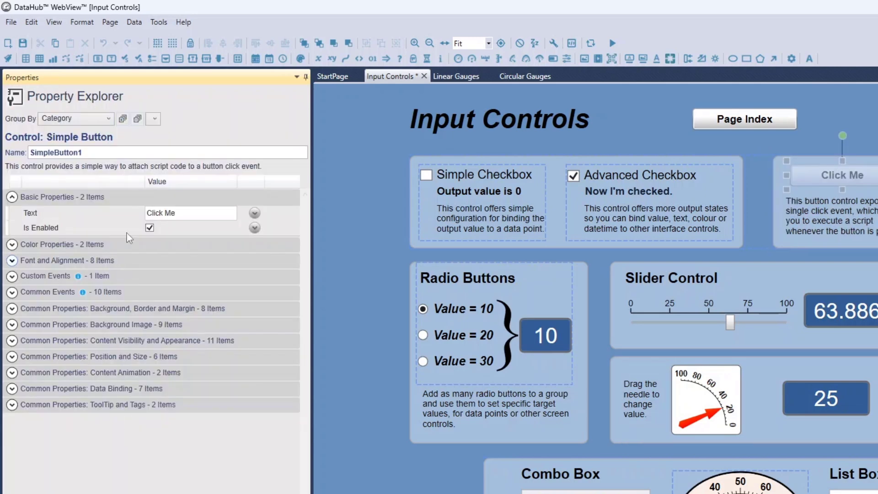
left_click(82, 493)
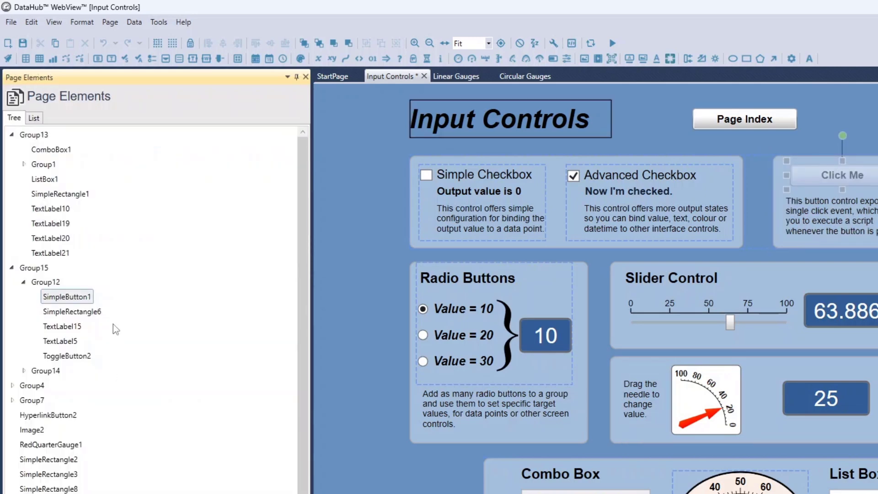
left_click(58, 327)
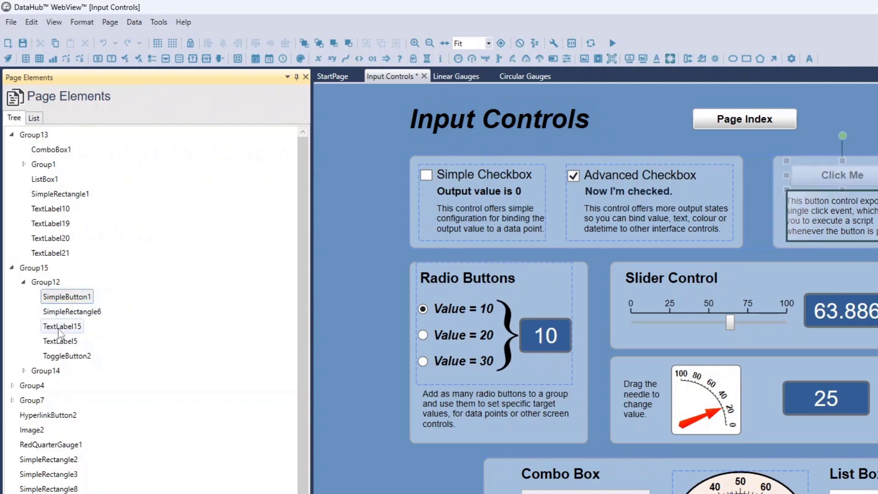
View the properties of TextLabel15 in the Property Explorer and return to the Page Elements tree.
left_click(58, 329)
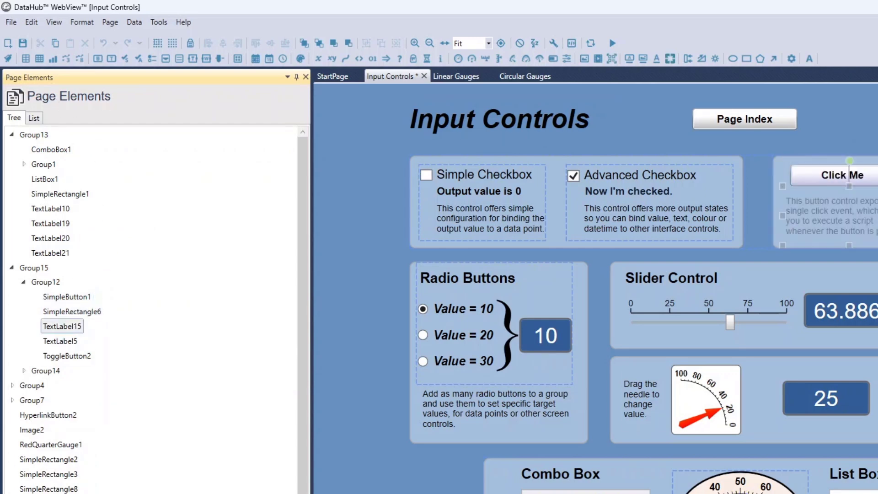
left_click(28, 493)
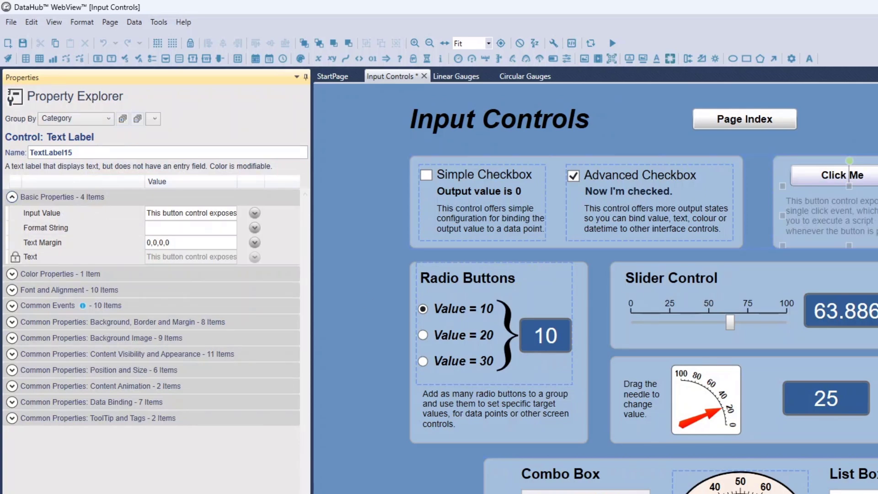
left_click(73, 492)
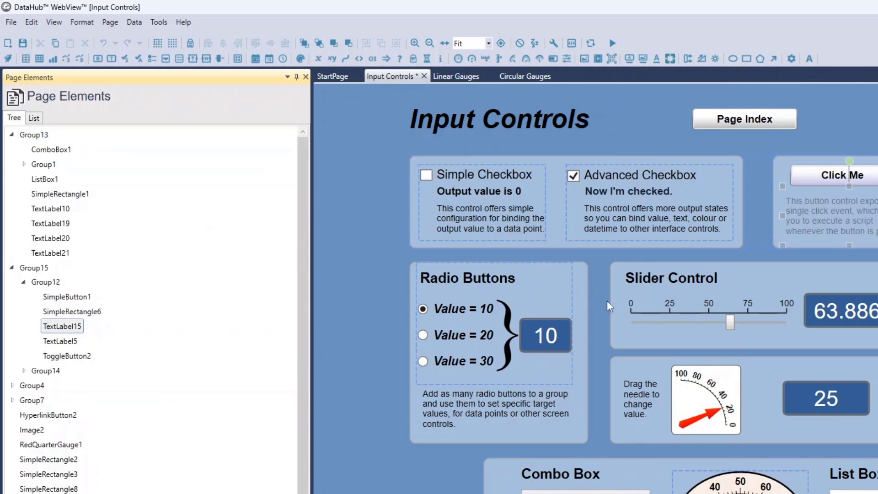
Show the page elements as a flat list and filter it by "TextLabel".
left_click(36, 119)
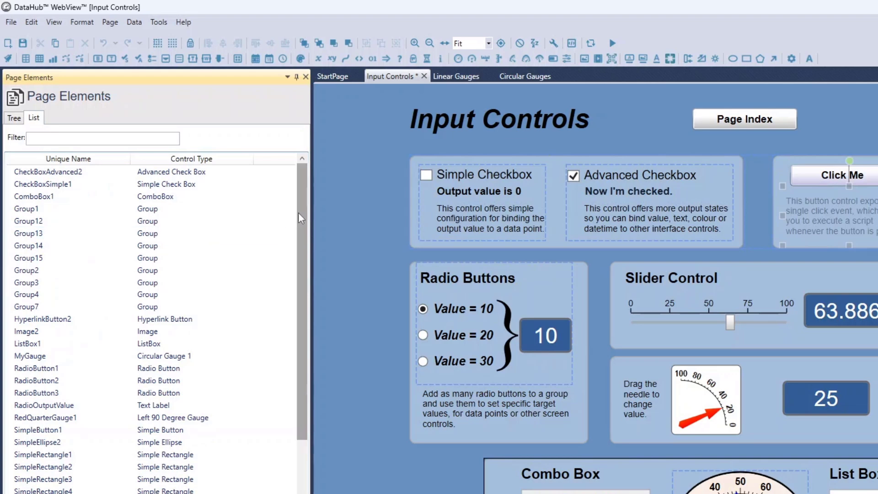
left_click_drag(299, 213, 295, 192)
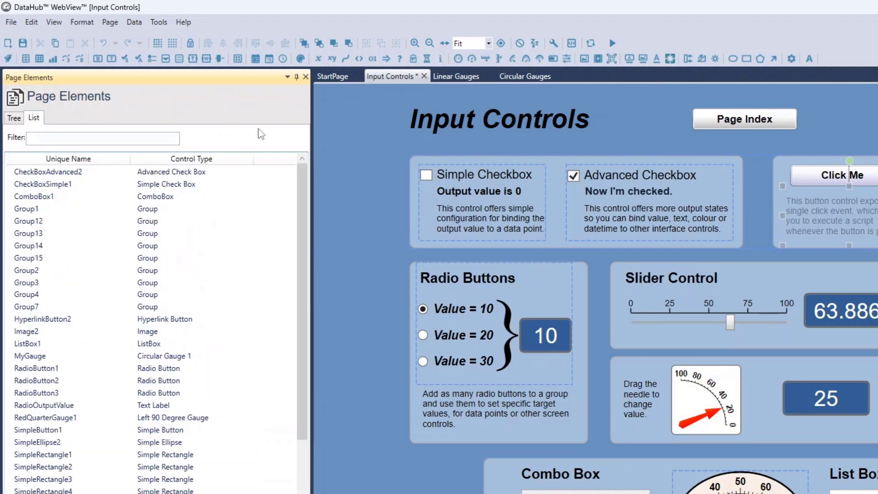
left_click(85, 137)
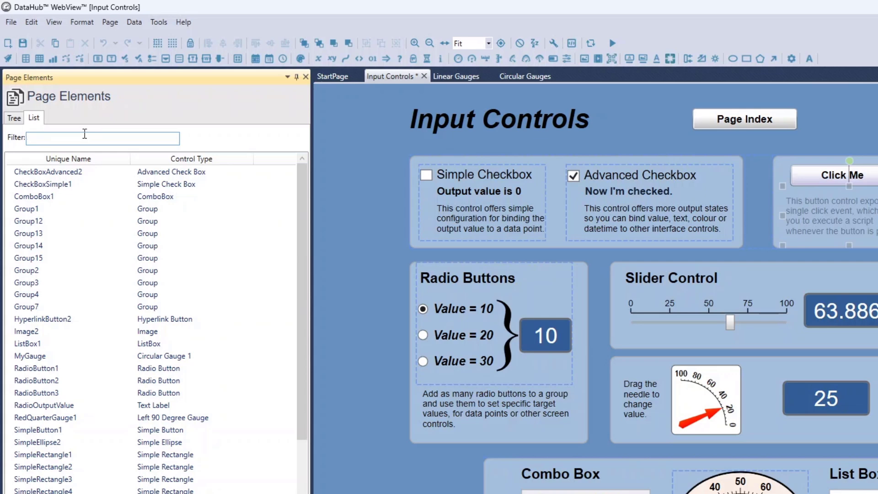
type("Te")
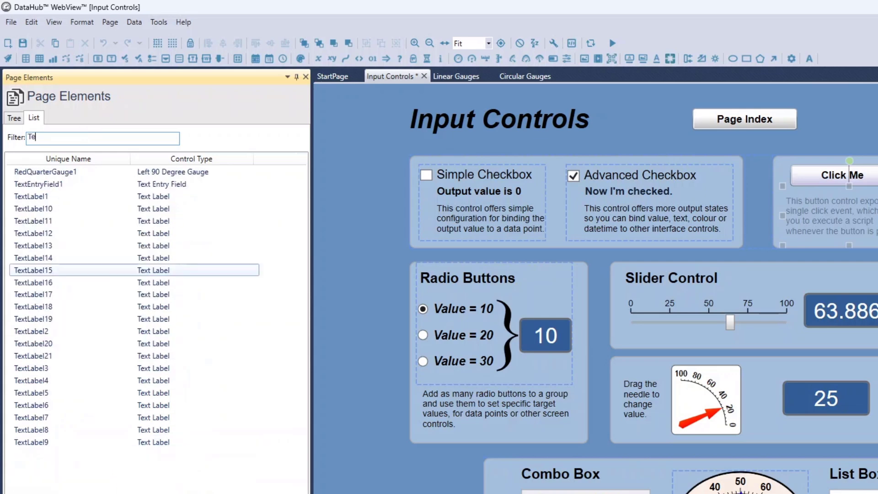
type("xt")
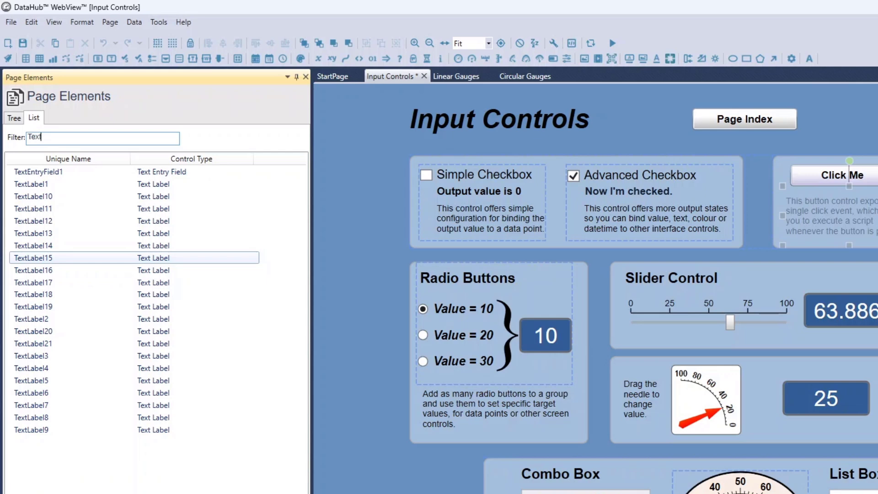
type("Label")
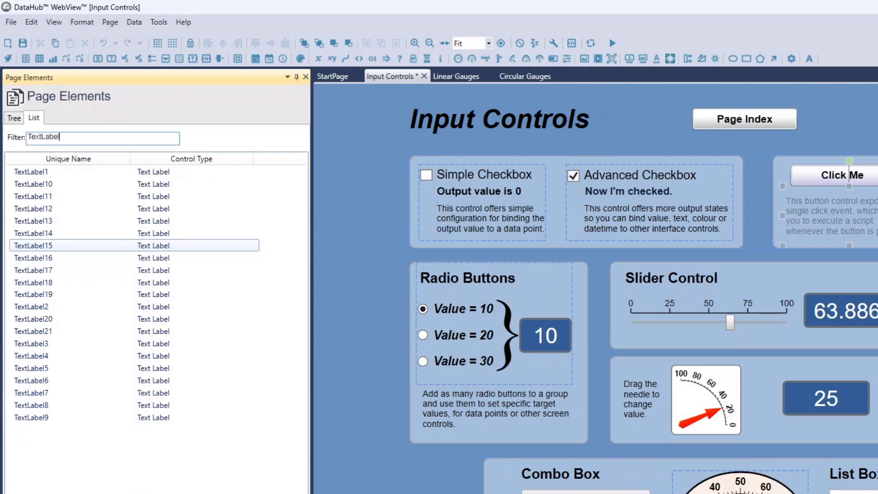
Select TextLabel14, TextLabel15 and TextLabel16 one after another in the filtered list to locate them on the page.
left_click(41, 237)
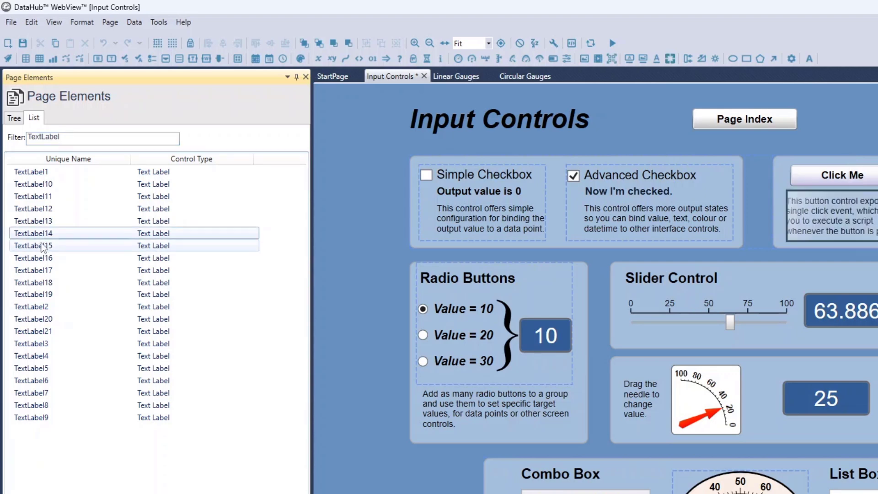
left_click(43, 247)
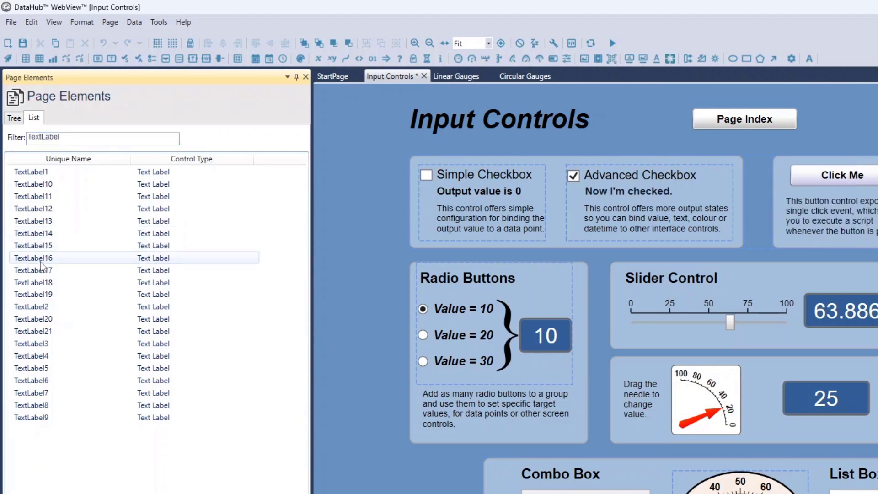
left_click(41, 257)
Select TextLabel1, TextLabel13, TextLabel16, TextLabel17 and TextLabel18 together from the filtered list.
left_click(38, 174)
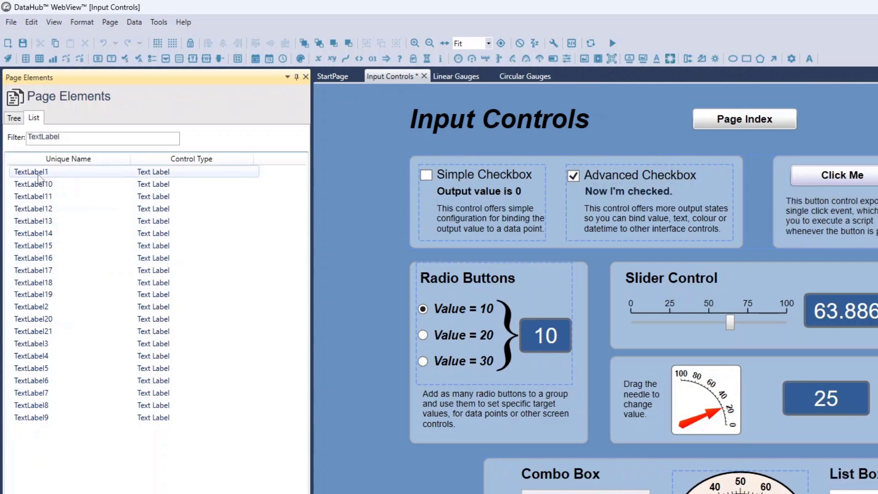
left_click(44, 222)
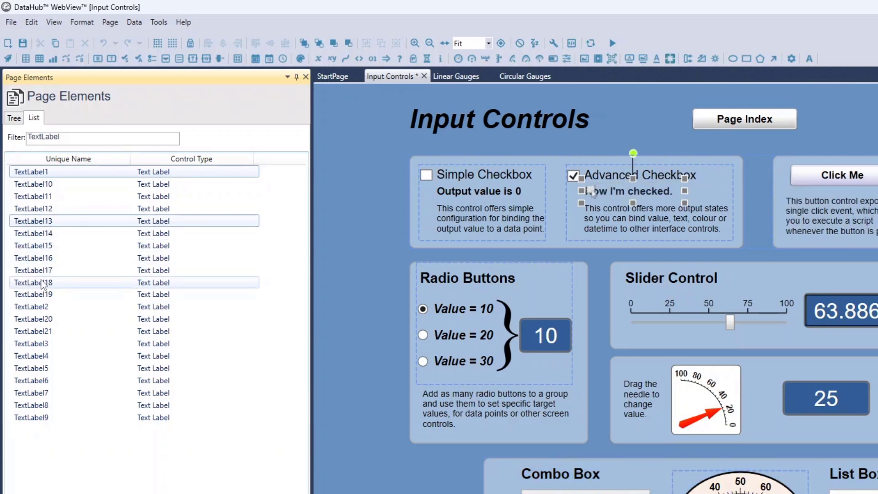
left_click(43, 283, "ctrl")
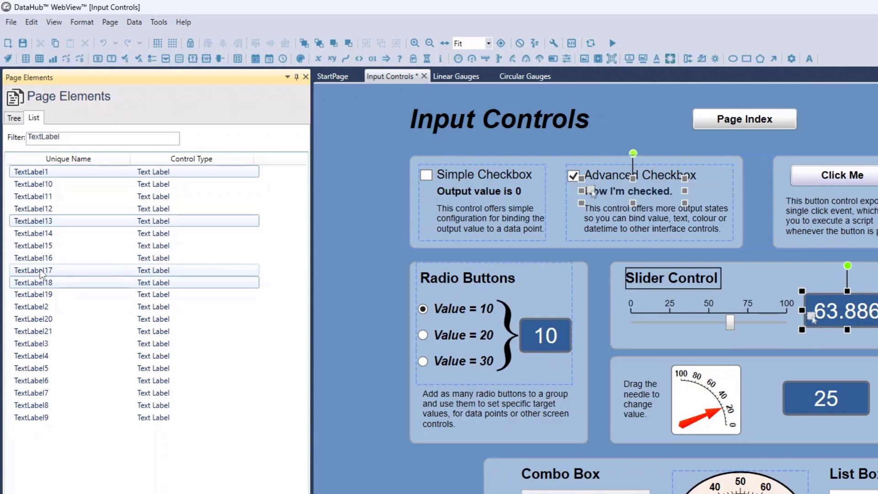
left_click(42, 270, "ctrl")
left_click(43, 259, "ctrl")
left_click(43, 247, "ctrl")
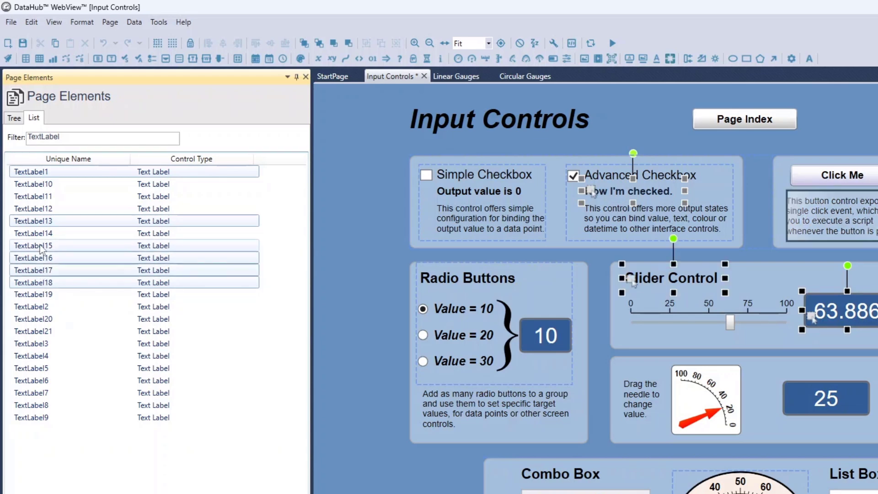
left_click(40, 247, "ctrl")
left_click(35, 345, "ctrl")
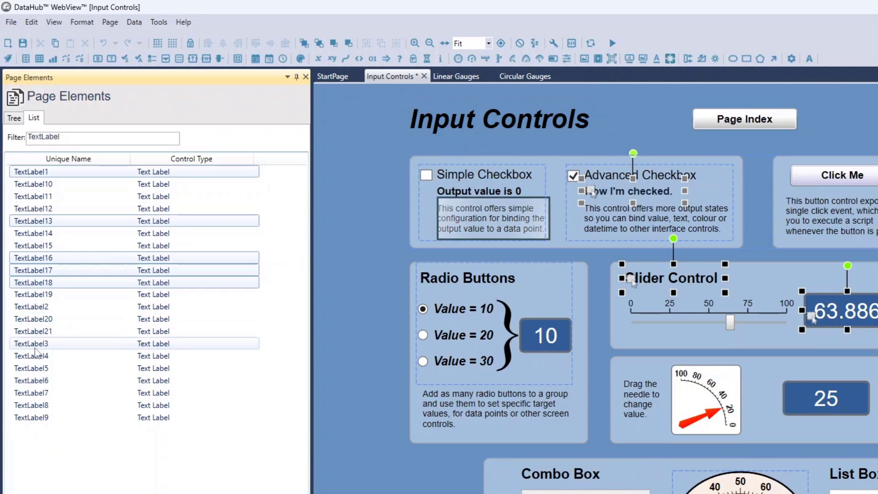
left_click(36, 345, "ctrl")
Return to the tree view of the page elements and clear the multiple selection of text labels.
left_click(14, 117)
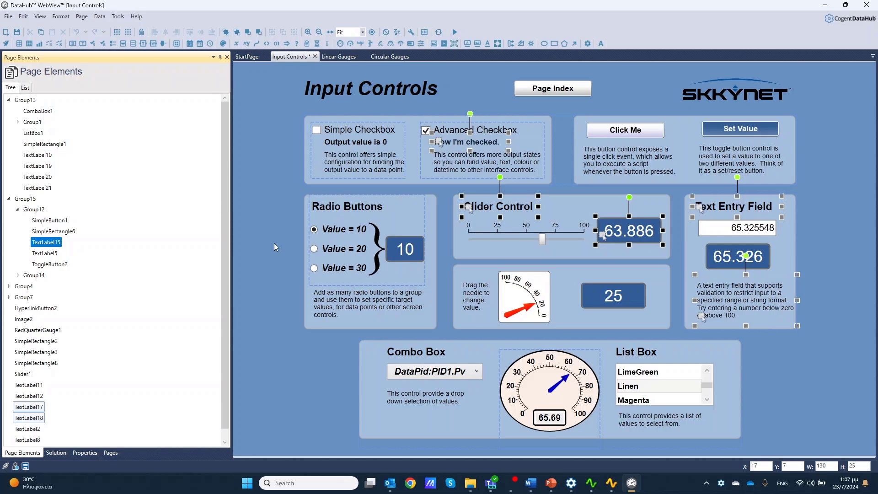
left_click(484, 98)
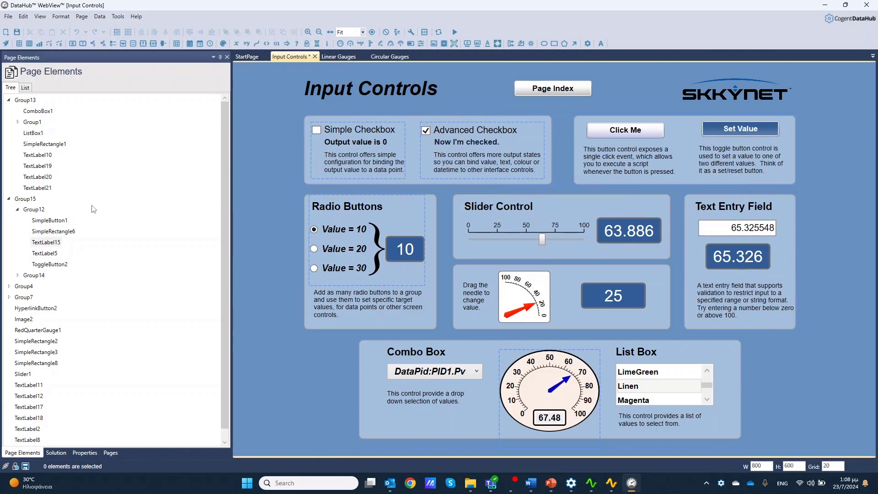